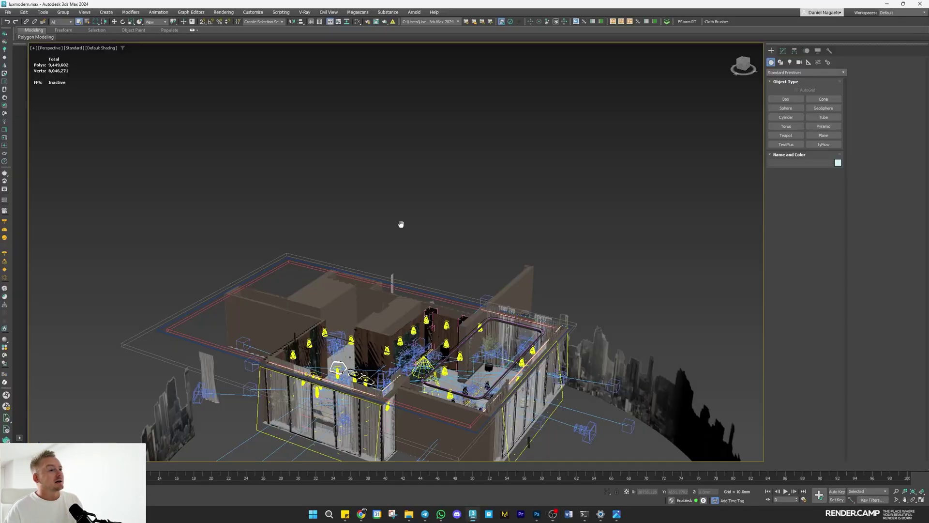
Limit selection to lights, put every light in the scene on a new layer named 004 Lights, and hide that layer.
{"action": "middle_click_drag", "start_coordinate": [401, 224], "coordinate": [402, 140]}
{"action": "middle_click_drag", "start_coordinate": [403, 140], "coordinate": [385, 150], "text": "alt"}
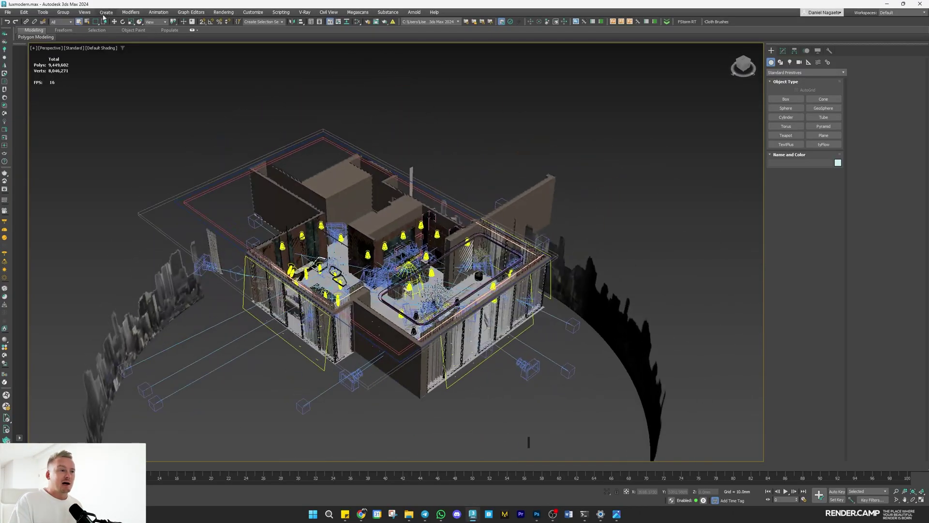
{"action": "left_click", "coordinate": [62, 22]}
{"action": "left_click", "coordinate": [61, 46]}
{"action": "key", "text": "ctrl+a"}
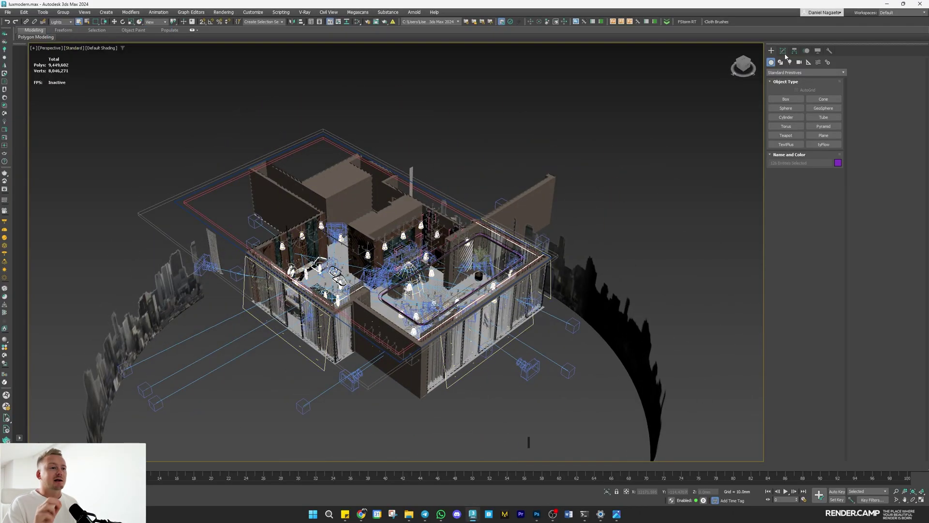
{"action": "left_click", "coordinate": [854, 67]}
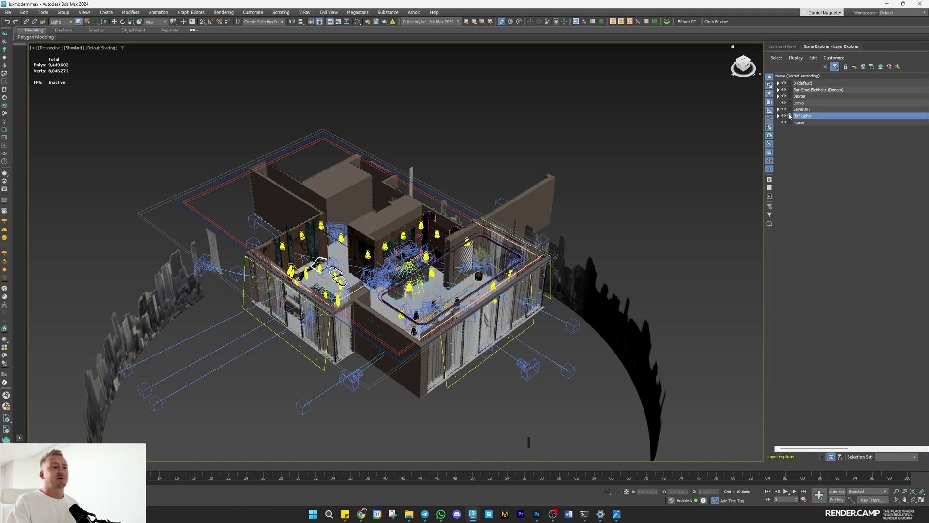
{"action": "left_click", "coordinate": [784, 115]}
Limit selection to cameras, put every camera on a new layer named 001 Cameras, and hide that layer.
{"action": "left_click", "coordinate": [62, 22]}
{"action": "left_click", "coordinate": [61, 53]}
{"action": "key", "text": "ctrl+a"}
{"action": "left_click", "coordinate": [854, 67]}
{"action": "type", "text": "0"}
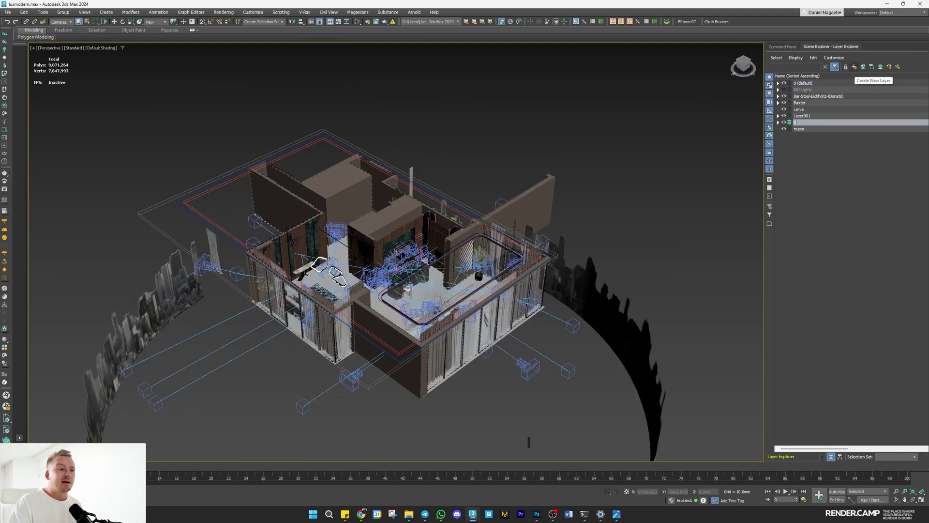
{"action": "left_click", "coordinate": [784, 122]}
Reset the selection filter to All and turn off Backface Cull for the selected objects so the ceiling displays solid.
{"action": "middle_click_drag", "start_coordinate": [387, 191], "coordinate": [665, 214], "text": "alt"}
{"action": "left_click", "coordinate": [665, 214]}
{"action": "left_click", "coordinate": [62, 21]}
{"action": "left_click", "coordinate": [60, 28]}
{"action": "left_click", "coordinate": [782, 46]}
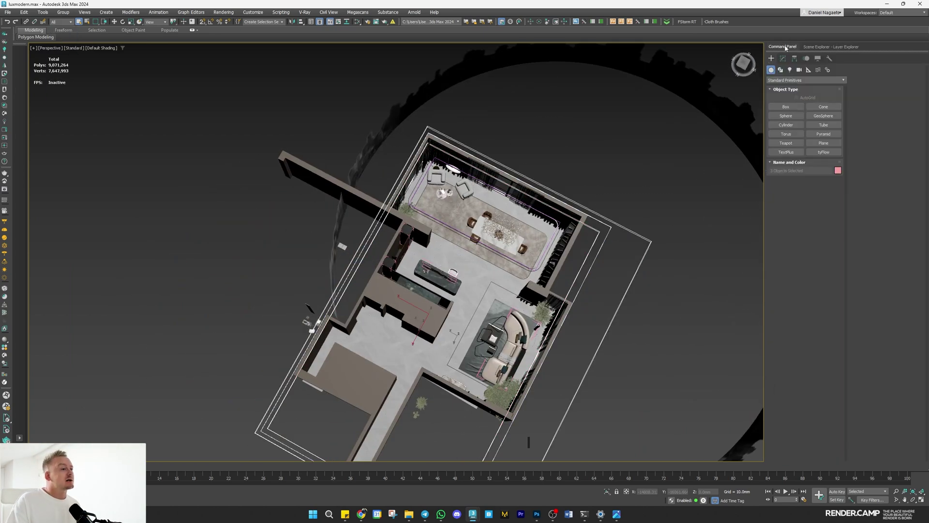
{"action": "left_click", "coordinate": [782, 59]}
{"action": "left_click", "coordinate": [818, 59]}
{"action": "left_click", "coordinate": [782, 269]}
{"action": "middle_click_drag", "start_coordinate": [571, 275], "coordinate": [464, 203], "text": "alt"}
Arrange two viewports side by side and show Corona Camera004 with shading in the first one.
{"action": "key", "text": "alt+w"}
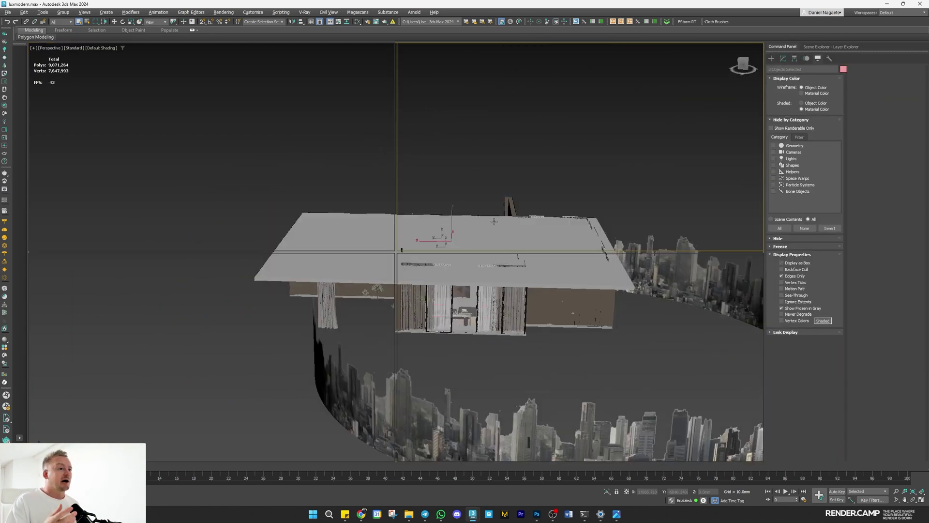
{"action": "left_click", "coordinate": [63, 448]}
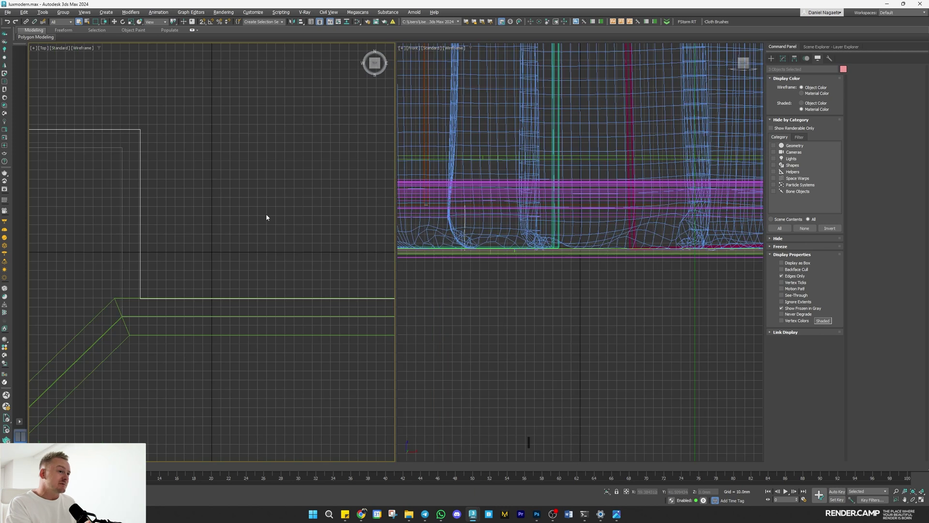
{"action": "key", "text": "c"}
{"action": "double_click", "coordinate": [463, 214]}
{"action": "key", "text": "F3"}
Change the lighting option in the camera viewport's Active Viewport Settings.
{"action": "left_click", "coordinate": [89, 48]}
{"action": "left_click", "coordinate": [111, 136]}
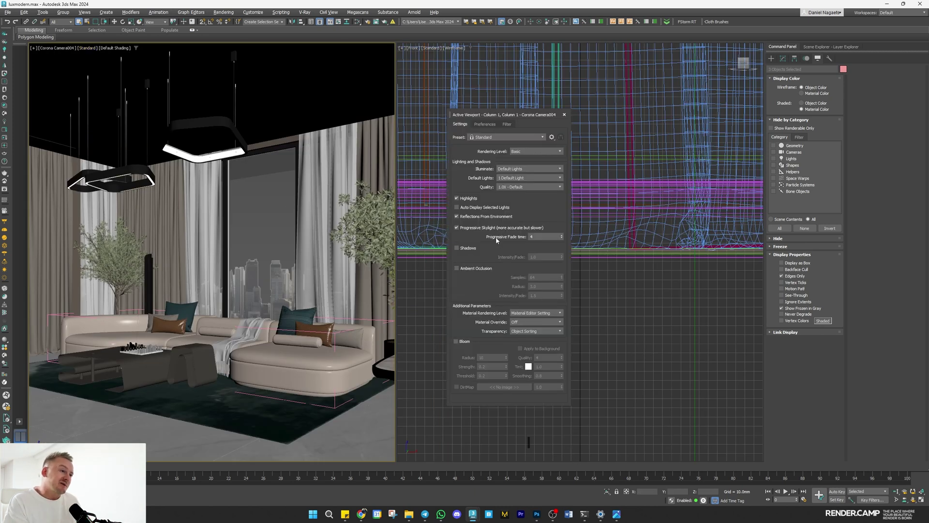
{"action": "left_click", "coordinate": [531, 169]}
{"action": "left_click", "coordinate": [528, 184]}
{"action": "left_click", "coordinate": [563, 113]}
Show edged faces in the camera viewport and ungroup the sofa group.
{"action": "key", "text": "F4"}
{"action": "left_click", "coordinate": [347, 333]}
{"action": "left_click", "coordinate": [63, 13]}
{"action": "left_click", "coordinate": [67, 59]}
{"action": "left_click", "coordinate": [271, 192]}
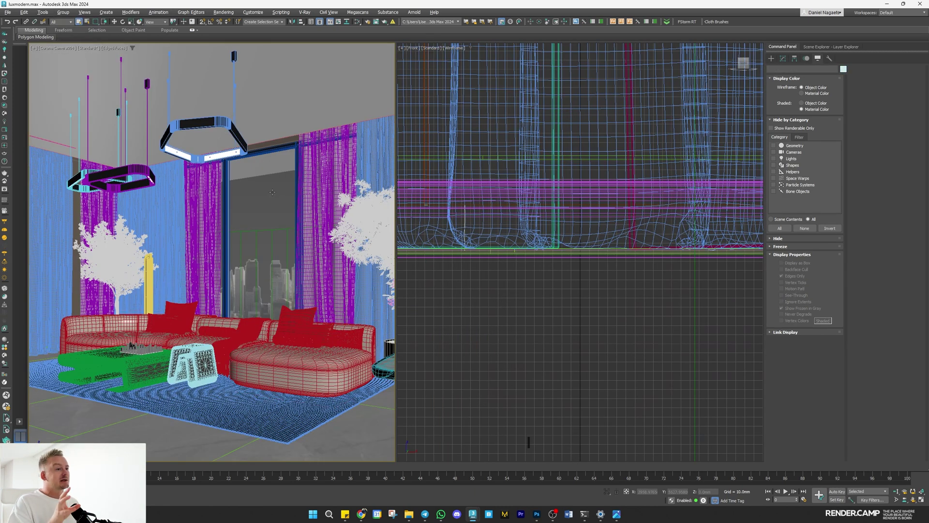
Switch the second viewport to Perspective and clean the scene with all Prune Scene options checked.
{"action": "middle_click", "coordinate": [583, 203]}
{"action": "key", "text": "z"}
{"action": "key", "text": "p"}
{"action": "middle_click_drag", "start_coordinate": [583, 216], "coordinate": [635, 307], "text": "alt"}
{"action": "middle_click_drag", "start_coordinate": [635, 307], "coordinate": [697, 333], "text": "ctrl+alt"}
{"action": "left_click", "coordinate": [393, 21]}
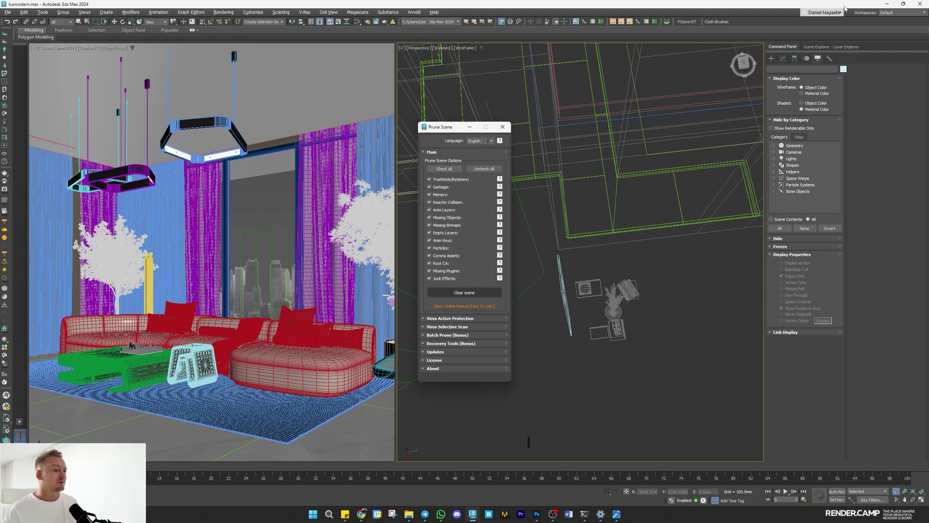
{"action": "left_click", "coordinate": [502, 127]}
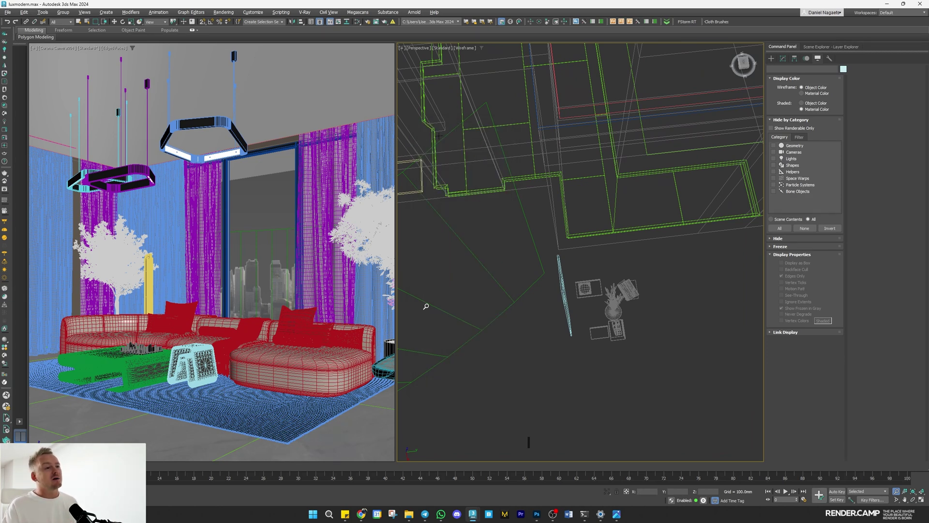
Display the perspective viewport with Default Shading and view the building and skyline from above.
{"action": "scroll", "coordinate": [547, 376], "scroll_direction": "down", "scroll_amount": 6}
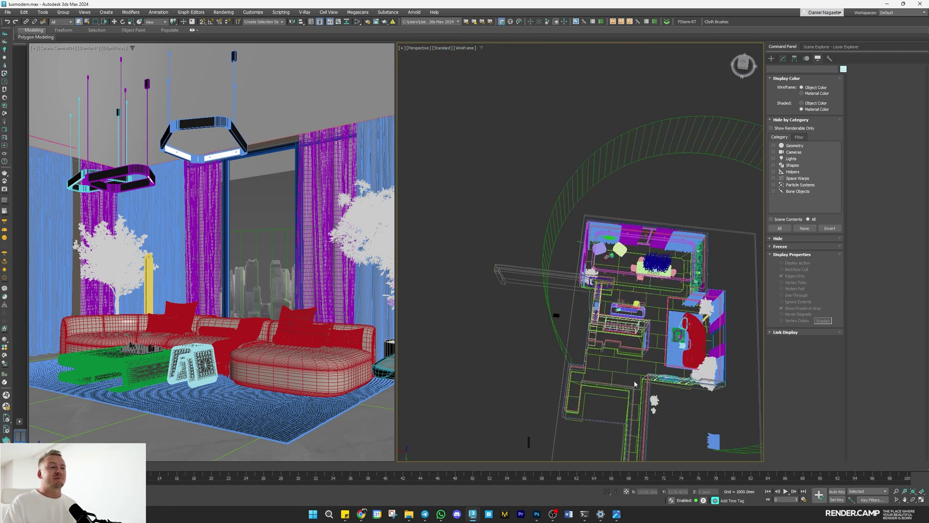
{"action": "scroll", "coordinate": [576, 408], "scroll_direction": "up", "scroll_amount": 4}
{"action": "mouse_move", "coordinate": [635, 384]}
{"action": "middle_mouse_down"}
{"action": "mouse_move", "coordinate": [576, 408]}
{"action": "mouse_move", "coordinate": [588, 319]}
{"action": "mouse_move", "coordinate": [605, 413]}
{"action": "mouse_move", "coordinate": [575, 424]}
{"action": "mouse_move", "coordinate": [617, 260]}
{"action": "mouse_move", "coordinate": [610, 232]}
{"action": "mouse_move", "coordinate": [596, 296]}
{"action": "mouse_move", "coordinate": [621, 338]}
{"action": "middle_mouse_up"}
{"action": "scroll", "coordinate": [597, 380], "scroll_direction": "down", "scroll_amount": 4}
{"action": "scroll", "coordinate": [617, 259], "scroll_direction": "down", "scroll_amount": 4}
{"action": "key", "text": "F3"}
{"action": "key", "text": "ctrl+a"}
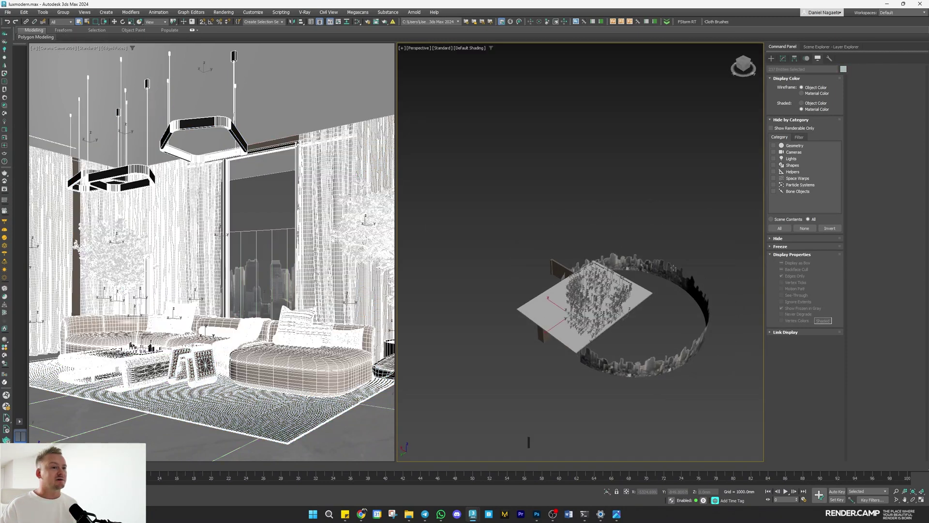
{"action": "left_click", "coordinate": [527, 395]}
{"action": "middle_click_drag", "start_coordinate": [600, 387], "coordinate": [620, 357], "text": "alt"}
Open the modifier settings and widen the perspective viewport beside the camera view.
{"action": "left_click", "coordinate": [783, 59]}
{"action": "middle_click_drag", "start_coordinate": [624, 300], "coordinate": [547, 310], "text": "alt"}
{"action": "left_click_drag", "start_coordinate": [396, 290], "coordinate": [362, 291]}
{"action": "middle_click_drag", "start_coordinate": [581, 300], "coordinate": [563, 279], "text": "alt"}
{"action": "scroll", "coordinate": [563, 279], "scroll_direction": "up", "scroll_amount": 2}
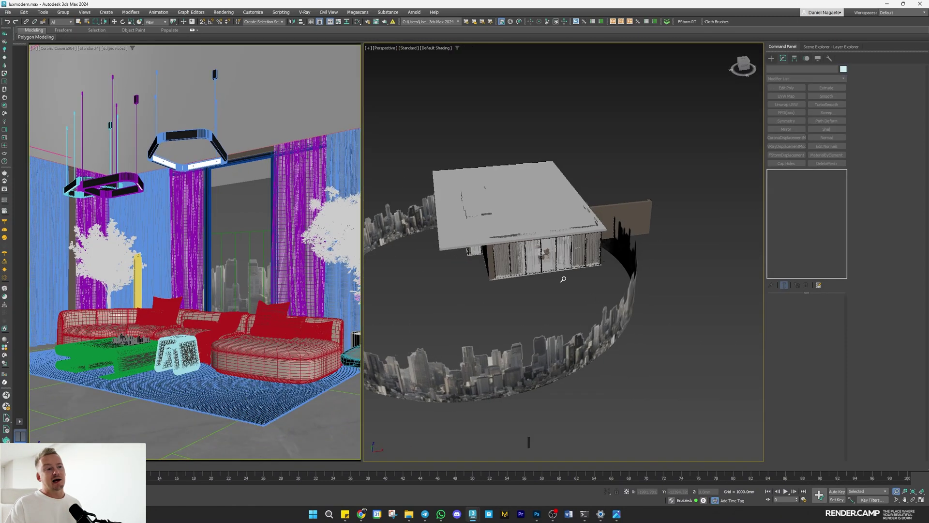
{"action": "scroll", "coordinate": [563, 280], "scroll_direction": "down", "scroll_amount": 2}
Isolate the windows, starting from the frame behind the sofa, and show them with edged faces in the perspective viewport.
{"action": "left_click", "coordinate": [246, 208]}
{"action": "right_click", "coordinate": [246, 208]}
{"action": "left_click", "coordinate": [274, 248]}
{"action": "key", "text": "alt+q"}
{"action": "key", "text": "p"}
{"action": "key", "text": "z"}
{"action": "middle_click_drag", "start_coordinate": [208, 281], "coordinate": [282, 253]}
{"action": "key", "text": "c"}
{"action": "double_click", "coordinate": [462, 223]}
{"action": "key", "text": "F4"}
{"action": "middle_click_drag", "start_coordinate": [576, 224], "coordinate": [642, 139], "text": "alt"}
Attach all the other window objects to Window 008.
{"action": "left_click", "coordinate": [629, 357]}
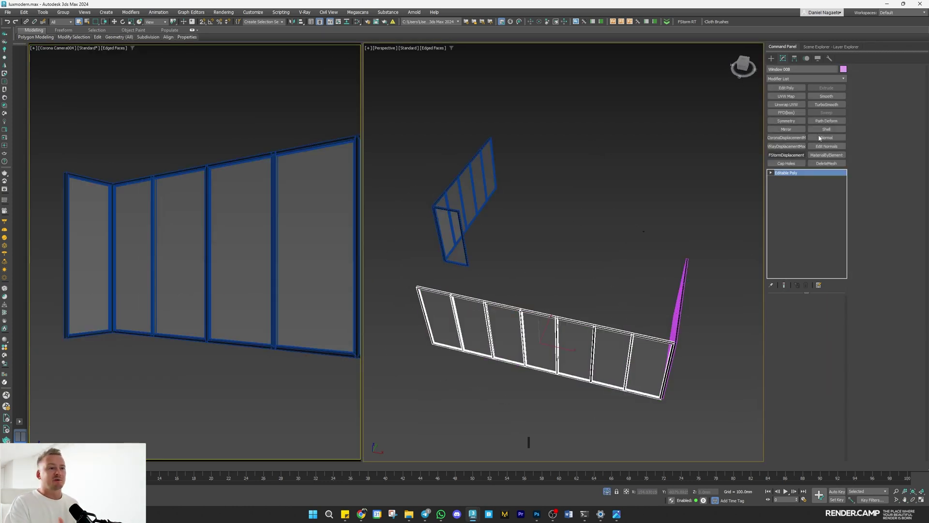
{"action": "left_click", "coordinate": [881, 295]}
{"action": "key", "text": "ctrl+a"}
{"action": "left_click", "coordinate": [755, 438]}
Select all the glass panes of the combined window object as elements and detach them as a separate object.
{"action": "key", "text": "5"}
{"action": "scroll", "coordinate": [556, 367], "scroll_direction": "down", "scroll_amount": 4}
{"action": "middle_click_drag", "start_coordinate": [534, 364], "coordinate": [665, 333], "text": "alt"}
{"action": "left_click", "coordinate": [609, 359], "text": "ctrl"}
{"action": "scroll", "coordinate": [499, 242], "scroll_direction": "up", "scroll_amount": 4}
{"action": "left_click", "coordinate": [575, 263], "text": "ctrl"}
{"action": "left_click", "coordinate": [556, 262], "text": "ctrl"}
{"action": "left_click", "coordinate": [535, 251], "text": "ctrl"}
{"action": "left_click", "coordinate": [514, 242], "text": "ctrl"}
{"action": "left_click", "coordinate": [495, 233], "text": "ctrl"}
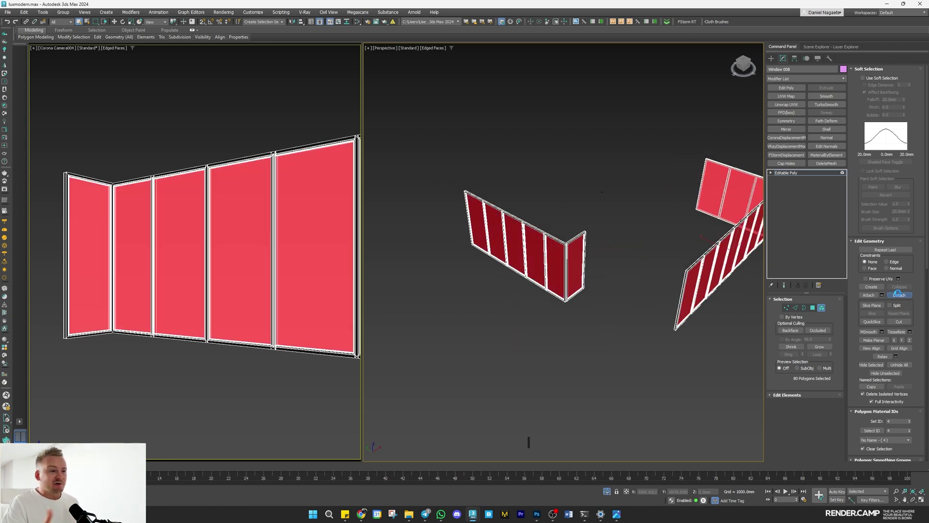
{"action": "key", "text": "Return"}
Leave element editing, select the detached glass panes and isolate them.
{"action": "key", "text": "5"}
{"action": "left_click", "coordinate": [695, 286]}
{"action": "key", "text": "alt+q"}
{"action": "middle_click_drag", "start_coordinate": [695, 287], "coordinate": [626, 309], "text": "alt"}
Put the glass panes on a new layer named 301 Glass, hide the layer and exit isolation.
{"action": "key", "text": "l"}
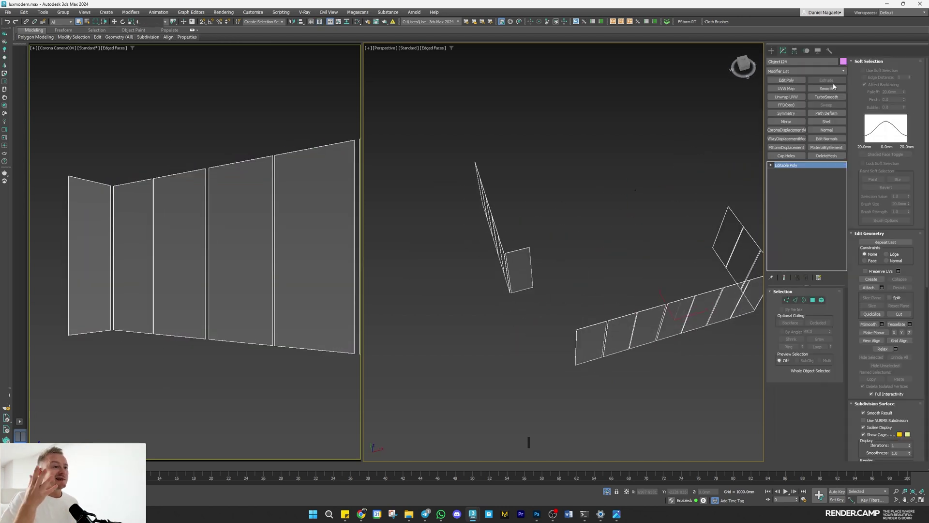
{"action": "left_click", "coordinate": [771, 51]}
{"action": "left_click", "coordinate": [783, 51]}
{"action": "key", "text": "l"}
{"action": "left_click", "coordinate": [854, 67]}
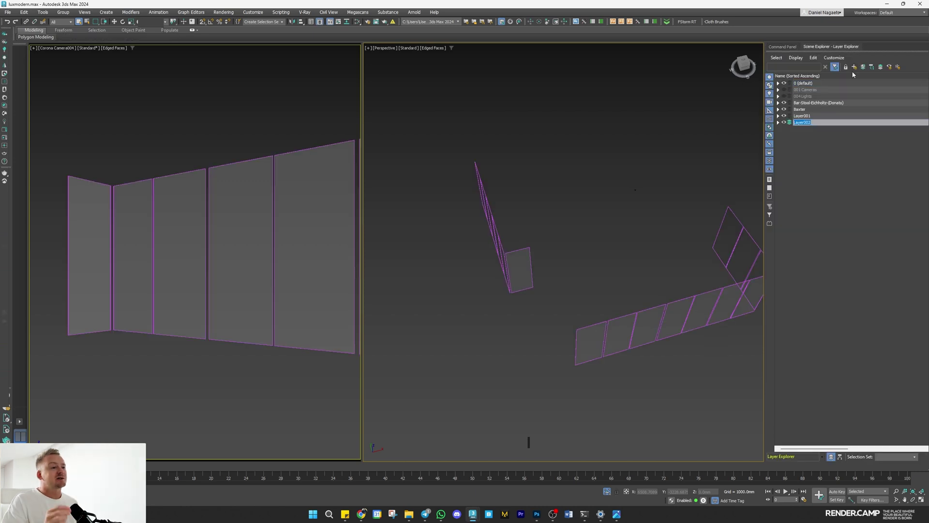
{"action": "type", "text": "301 Glass"}
{"action": "key", "text": "Return"}
{"action": "key", "text": "alt+q"}
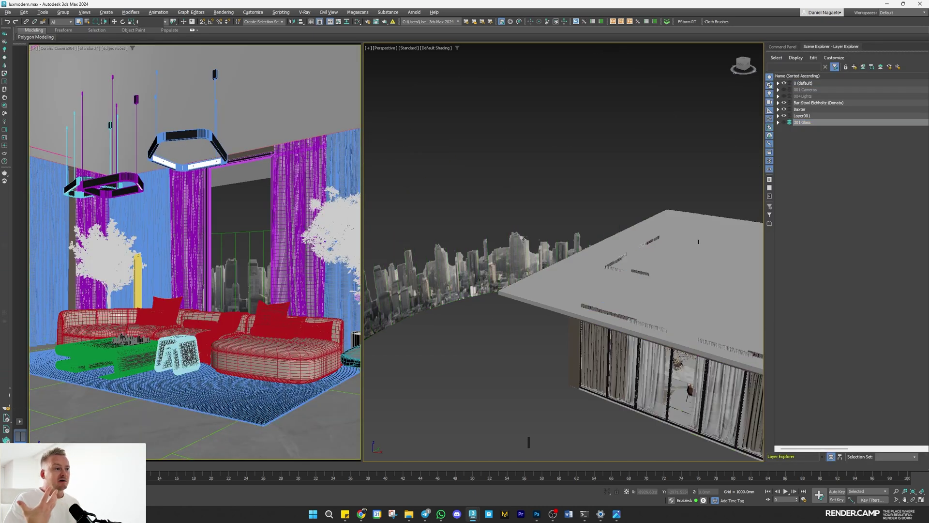
Show Corona Camera004 in the perspective viewport and turn off edged faces in both camera views.
{"action": "middle_click_drag", "start_coordinate": [599, 329], "coordinate": [525, 296], "text": "alt"}
{"action": "scroll", "coordinate": [593, 314], "scroll_direction": "down", "scroll_amount": 5}
{"action": "key", "text": "c"}
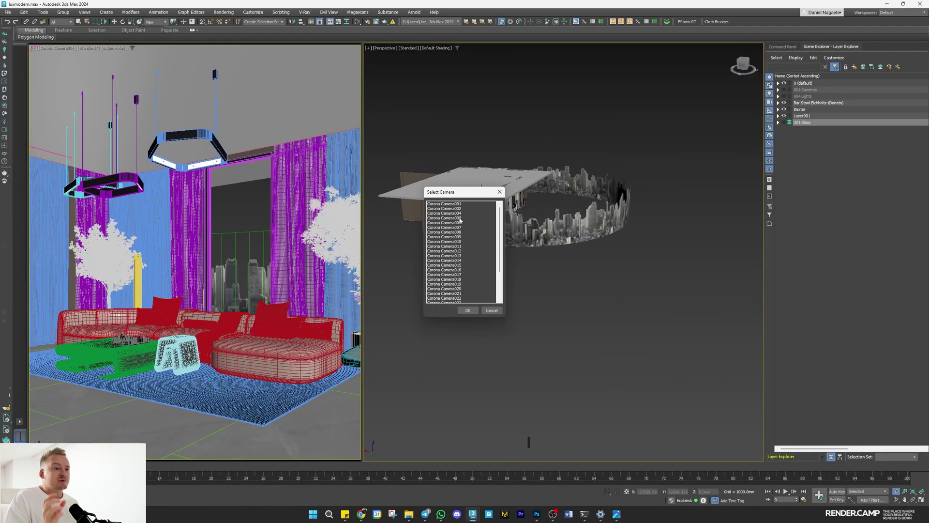
{"action": "double_click", "coordinate": [461, 220]}
{"action": "left_click", "coordinate": [421, 47]}
{"action": "left_click", "coordinate": [331, 116]}
{"action": "key", "text": "F4"}
Adjust the second camera viewport's Active Viewport Settings to brighten its ceiling like the first view.
{"action": "left_click", "coordinate": [421, 48]}
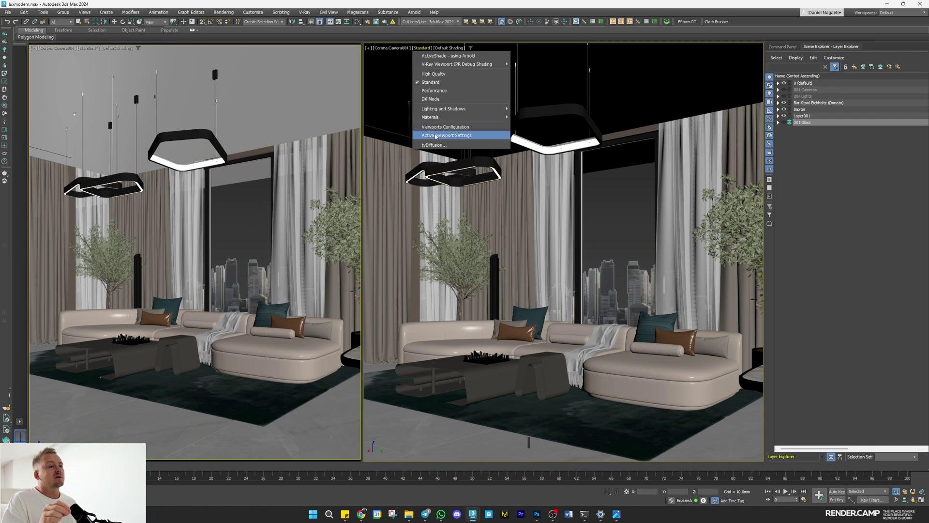
{"action": "left_click", "coordinate": [438, 135]}
{"action": "left_click", "coordinate": [529, 389]}
Select the camera of the first viewport and pull it back to frame the lounge between the foreground walls.
{"action": "left_click", "coordinate": [68, 48]}
{"action": "left_click", "coordinate": [63, 188]}
{"action": "scroll", "coordinate": [228, 306], "scroll_direction": "down", "scroll_amount": 4}
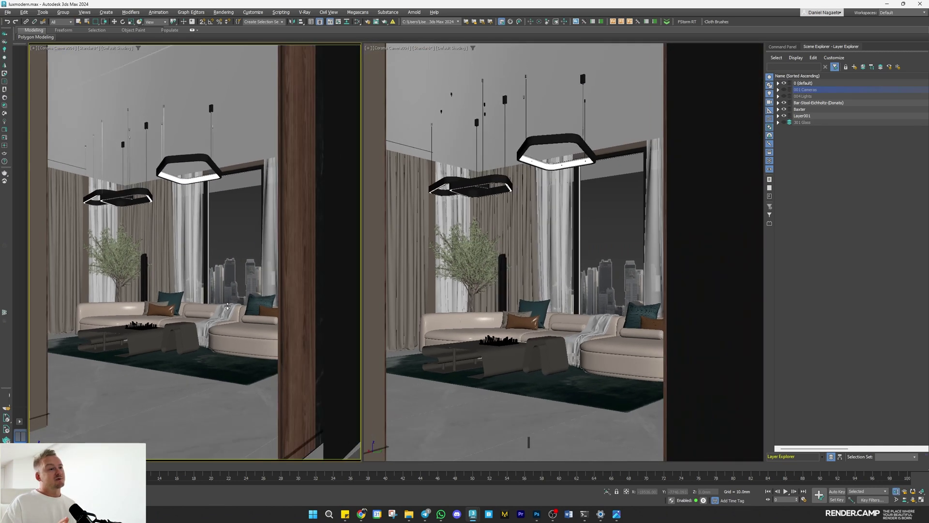
{"action": "scroll", "coordinate": [227, 306], "scroll_direction": "down", "scroll_amount": 5}
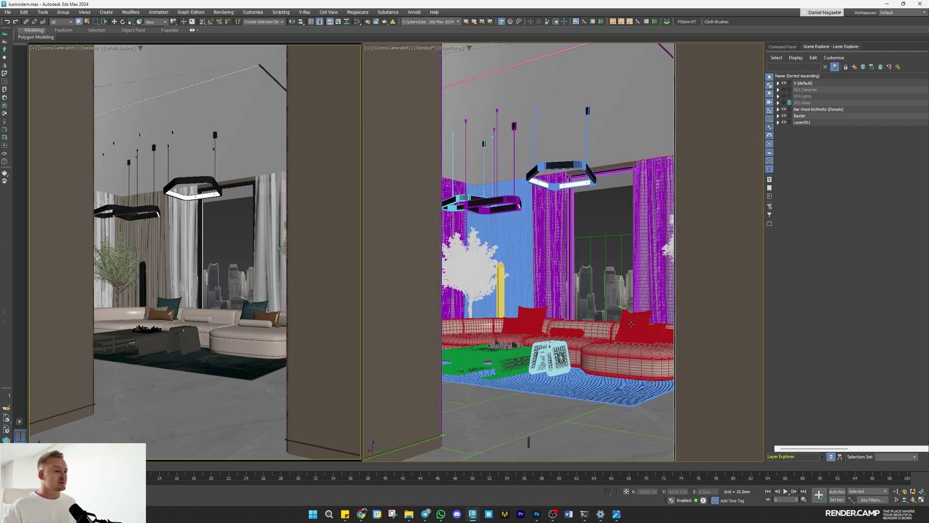
Delete the teal pillows from the sofa.
{"action": "left_click", "coordinate": [532, 316]}
{"action": "key", "text": "Delete"}
Select the remaining brown and striped pillows and lower them slightly onto the sofa seat.
{"action": "left_click", "coordinate": [515, 326]}
{"action": "key", "text": "F4"}
{"action": "key", "text": "F4"}
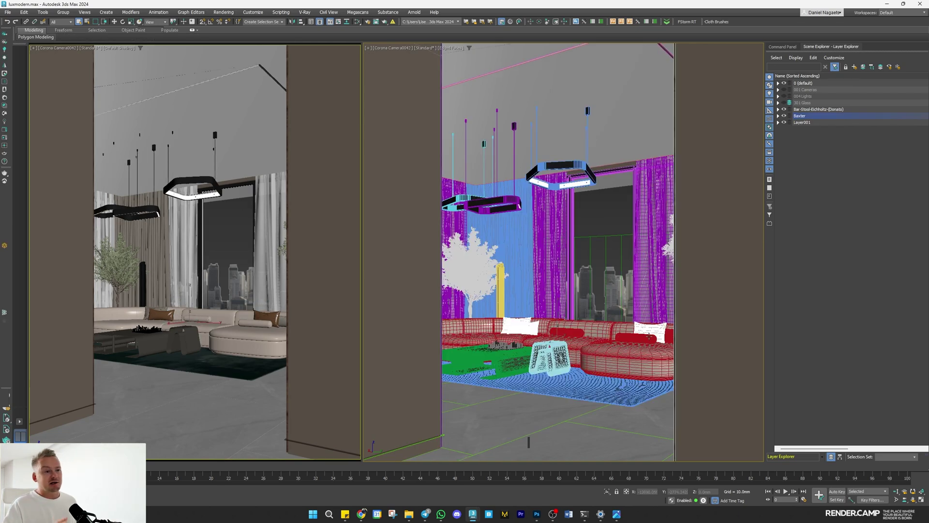
{"action": "key", "text": "p"}
{"action": "scroll", "coordinate": [504, 322], "scroll_direction": "up", "scroll_amount": 5}
{"action": "middle_click_drag", "start_coordinate": [411, 295], "coordinate": [587, 301]}
{"action": "scroll", "coordinate": [556, 290], "scroll_direction": "up", "scroll_amount": 5}
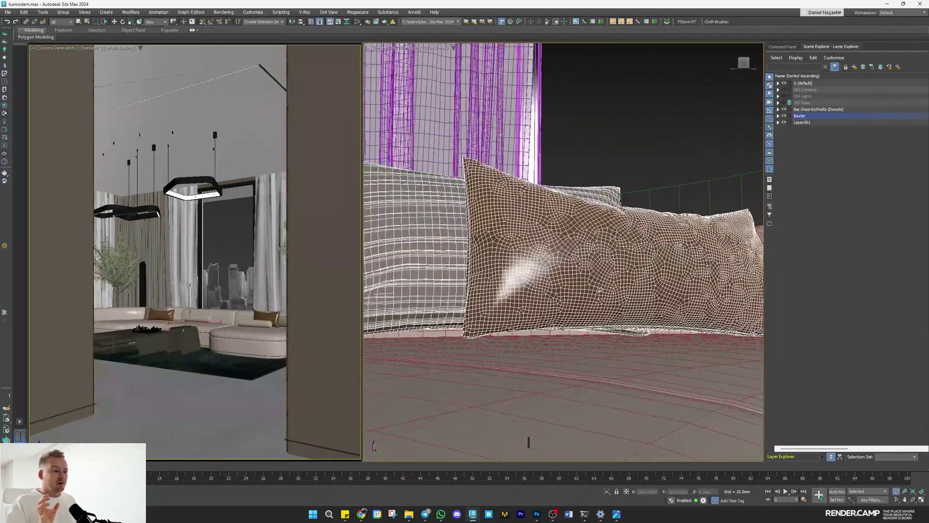
{"action": "scroll", "coordinate": [587, 301], "scroll_direction": "down", "scroll_amount": 3}
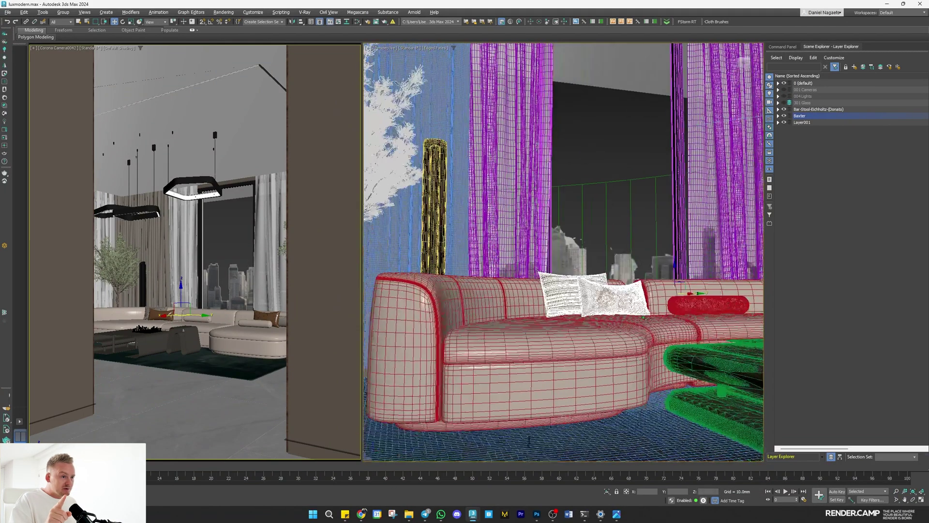
{"action": "scroll", "coordinate": [581, 291], "scroll_direction": "up", "scroll_amount": 5}
{"action": "key", "text": "F4"}
{"action": "left_click_drag", "start_coordinate": [716, 244], "coordinate": [716, 252]}
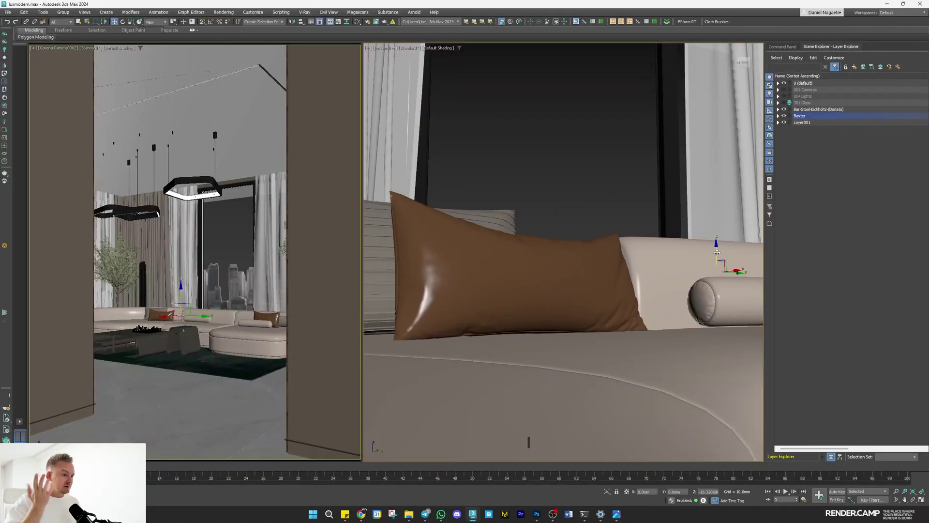
Leave the Move tool and return the close-up viewport to a Corona camera view of the lounge.
{"action": "scroll", "coordinate": [678, 271], "scroll_direction": "down", "scroll_amount": 6}
{"action": "middle_click_drag", "start_coordinate": [677, 271], "coordinate": [643, 295], "text": "alt"}
{"action": "key", "text": "q"}
{"action": "key", "text": "c"}
{"action": "double_click", "coordinate": [470, 220]}
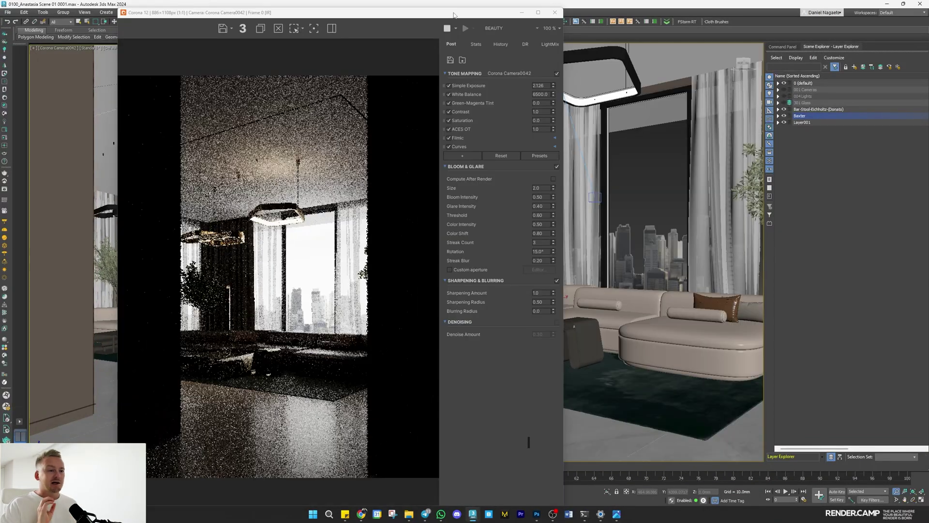
Unhide the 004 Lights layer, then reposition and enlarge the Corona frame buffer window.
{"action": "left_click", "coordinate": [784, 96]}
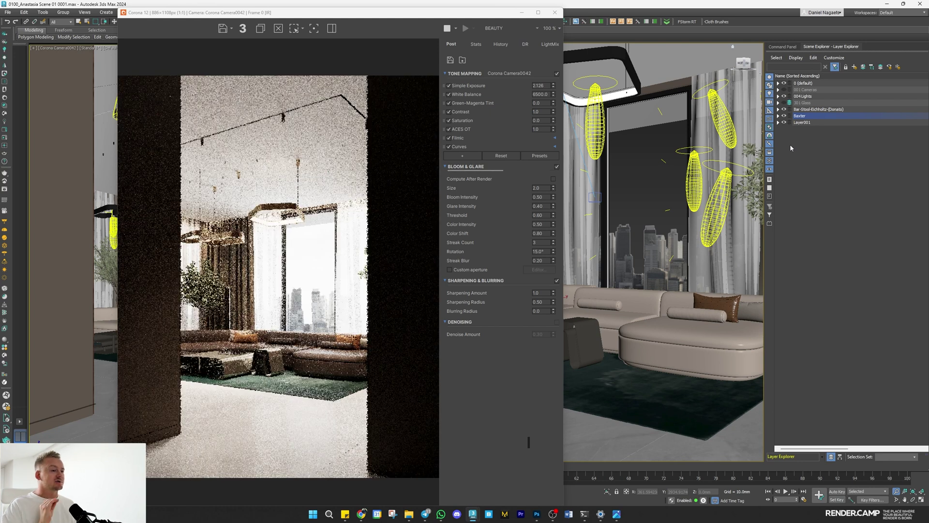
{"action": "left_click_drag", "start_coordinate": [208, 13], "coordinate": [112, 22]}
{"action": "left_click_drag", "start_coordinate": [457, 246], "coordinate": [509, 246]}
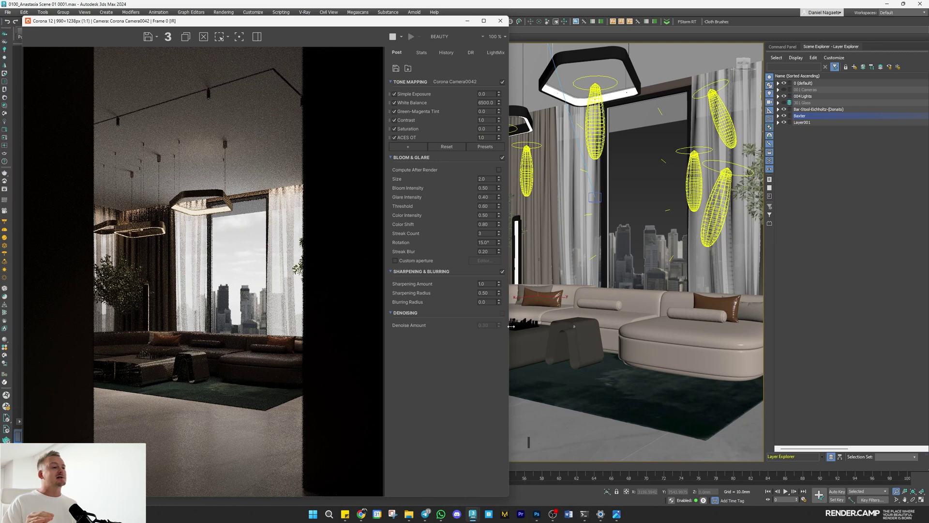
Set the bloom and glare size to 15, with bloom intensity 0.20 and glare intensity 0.20.
{"action": "type", "text": "15"}
{"action": "key", "text": "Tab"}
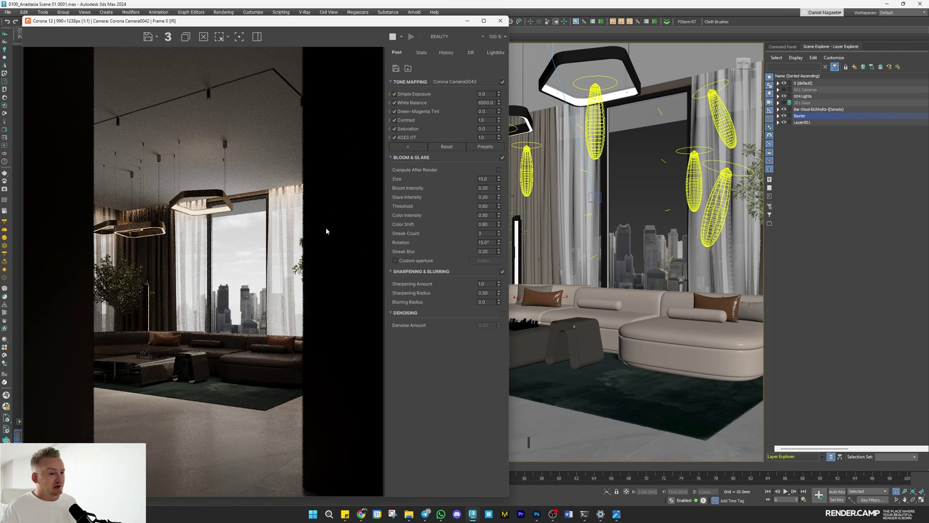
Set denoising during interactive rendering to NVIDIA GPU AI and raise the Simple Exposure.
{"action": "key", "text": "F10"}
{"action": "left_click", "coordinate": [801, 234]}
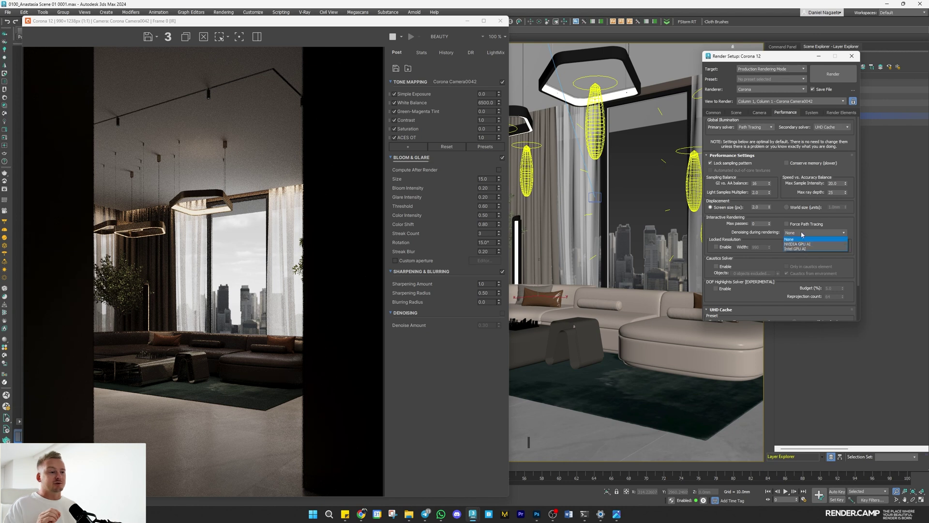
{"action": "left_click", "coordinate": [818, 244]}
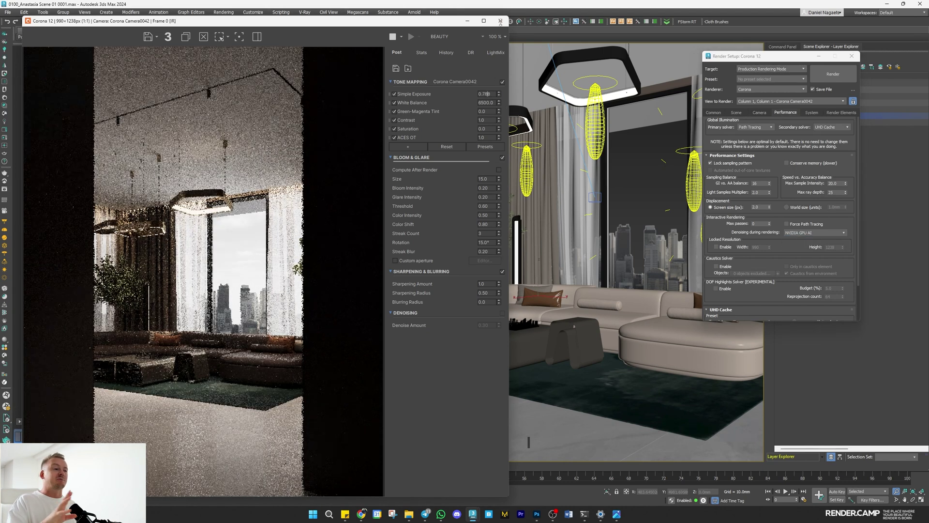
{"action": "left_click_drag", "start_coordinate": [498, 93], "coordinate": [499, 13]}
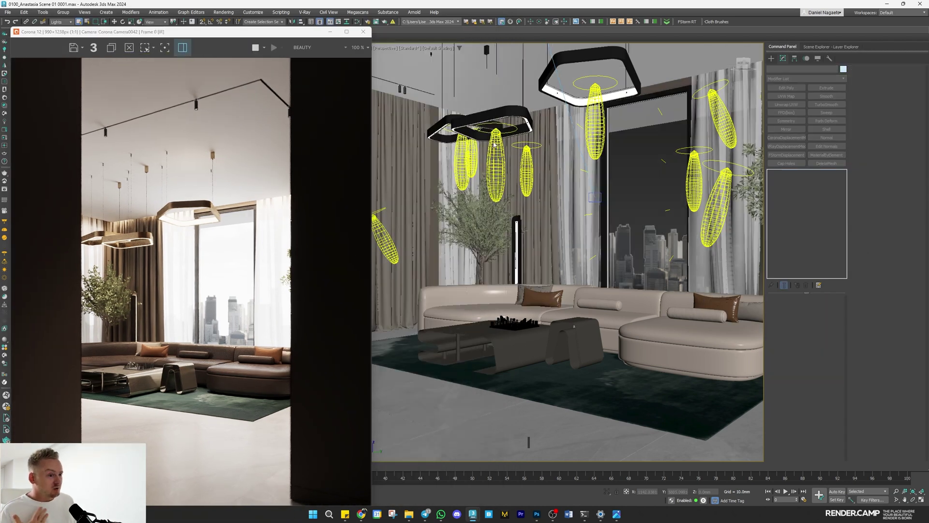
Switch off the Corona IES lights beneath the middle and front pendants and the upper one beside the window curtain.
{"action": "left_click", "coordinate": [494, 144]}
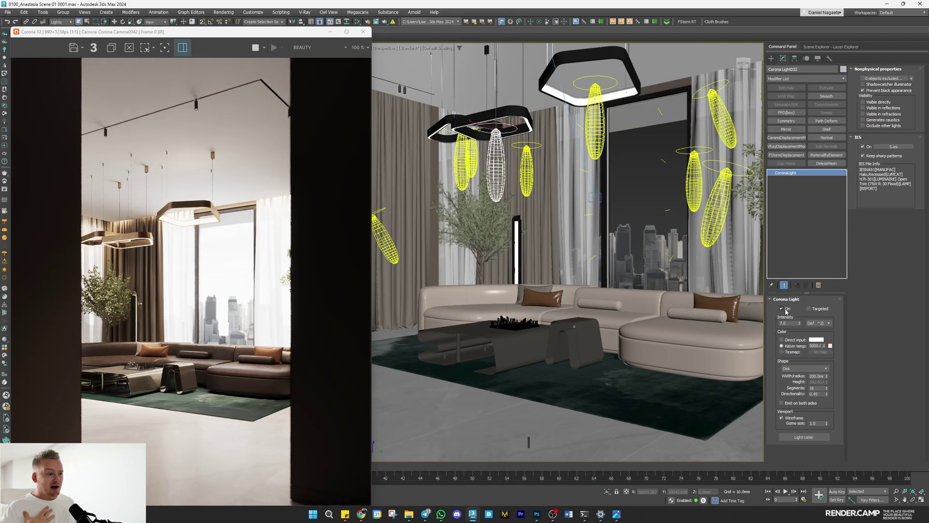
{"action": "left_click", "coordinate": [786, 309]}
{"action": "left_click", "coordinate": [597, 122]}
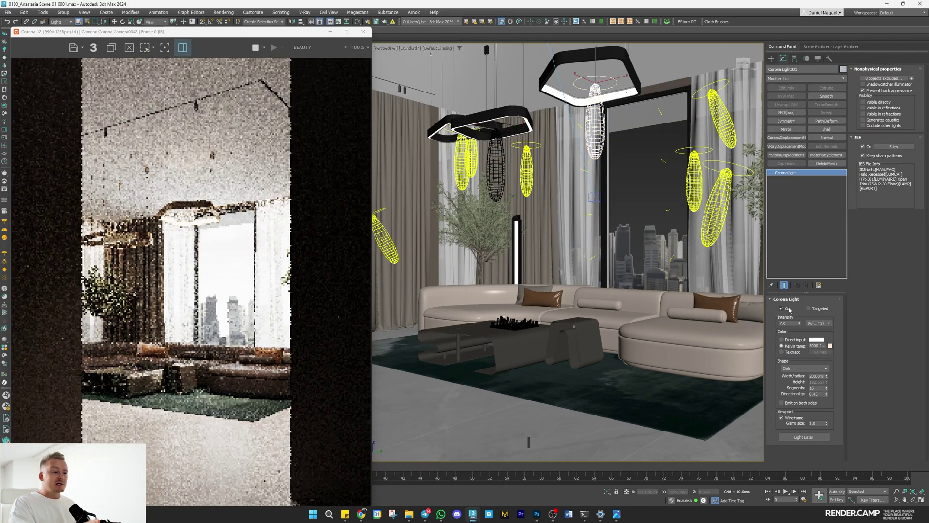
{"action": "left_click", "coordinate": [787, 310]}
{"action": "left_click", "coordinate": [720, 118]}
{"action": "left_click", "coordinate": [787, 311]}
{"action": "left_click", "coordinate": [677, 285]}
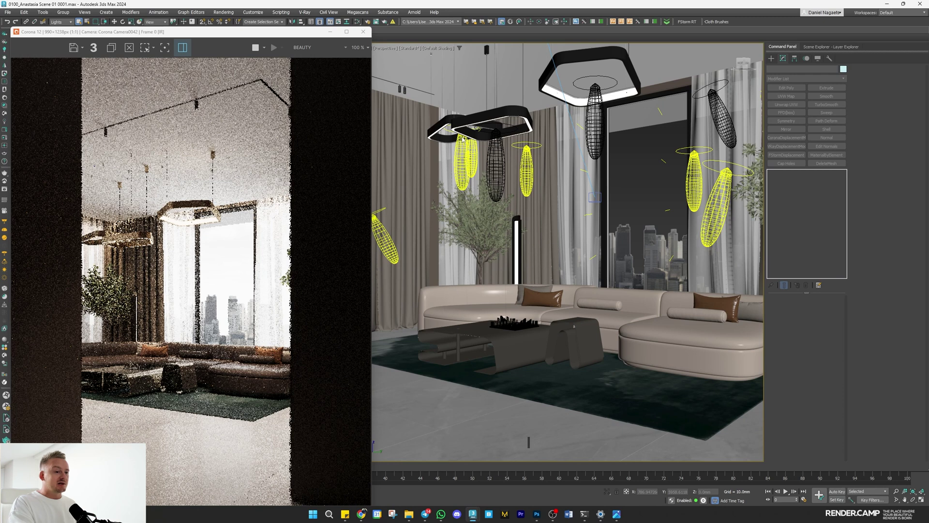
Switch off the IES lights by the left curtain and one rear pendant, plus the rectangular strip light above the curtains.
{"action": "left_click", "coordinate": [379, 211]}
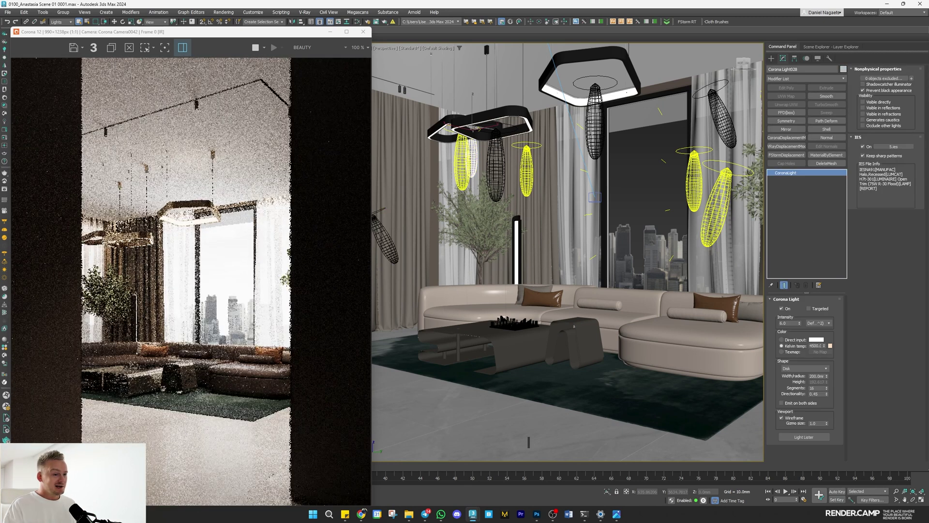
{"action": "left_click", "coordinate": [781, 308]}
{"action": "left_click", "coordinate": [653, 90]}
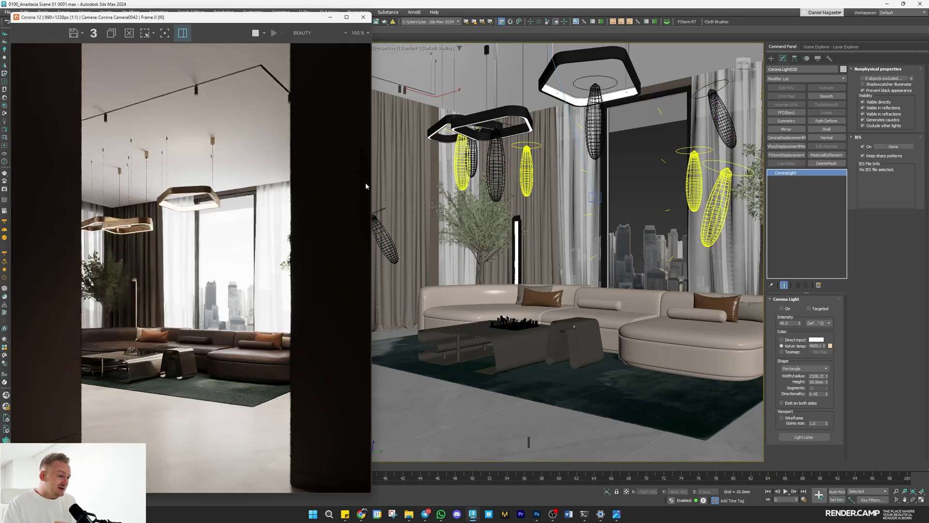
Set the emission intensity of the pendant lamp's Corona light material to 3.
{"action": "key", "text": "m"}
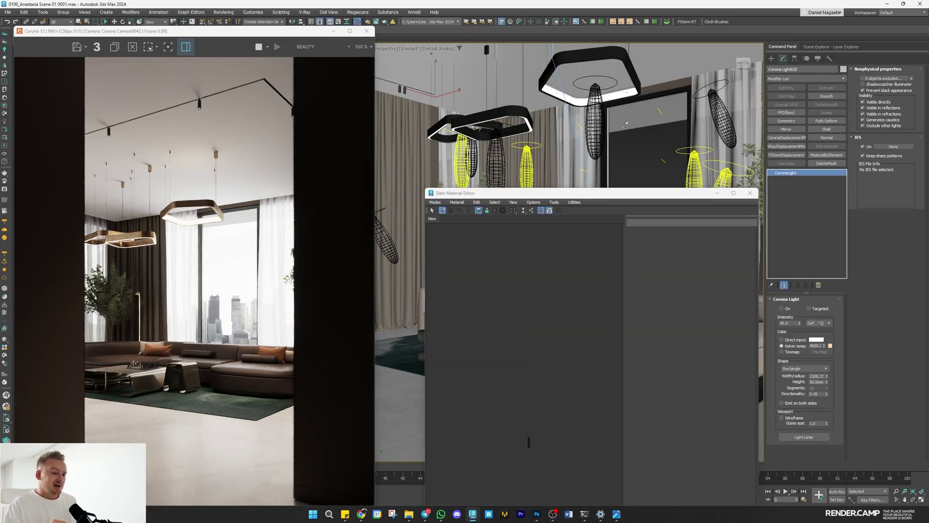
{"action": "double_click", "coordinate": [714, 115]}
{"action": "type", "text": "15.0"}
{"action": "key", "text": "Return"}
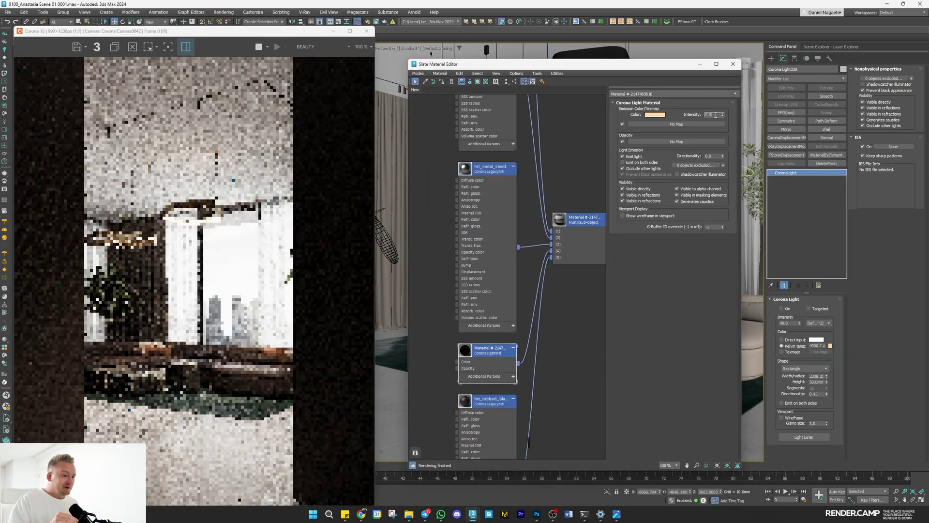
{"action": "scroll", "coordinate": [238, 223], "scroll_direction": "up", "scroll_amount": 1}
{"action": "scroll", "coordinate": [238, 223], "scroll_direction": "down", "scroll_amount": 1}
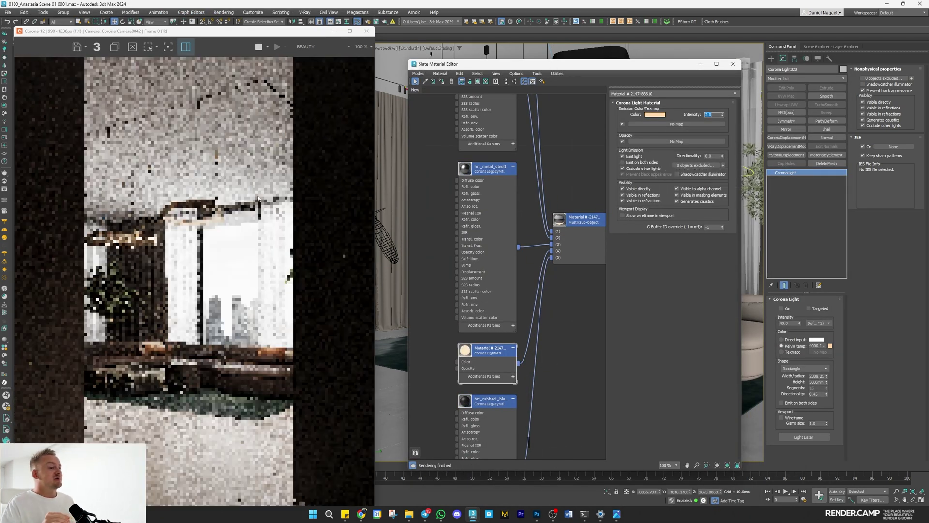
{"action": "type", "text": "3"}
{"action": "key", "text": "Return"}
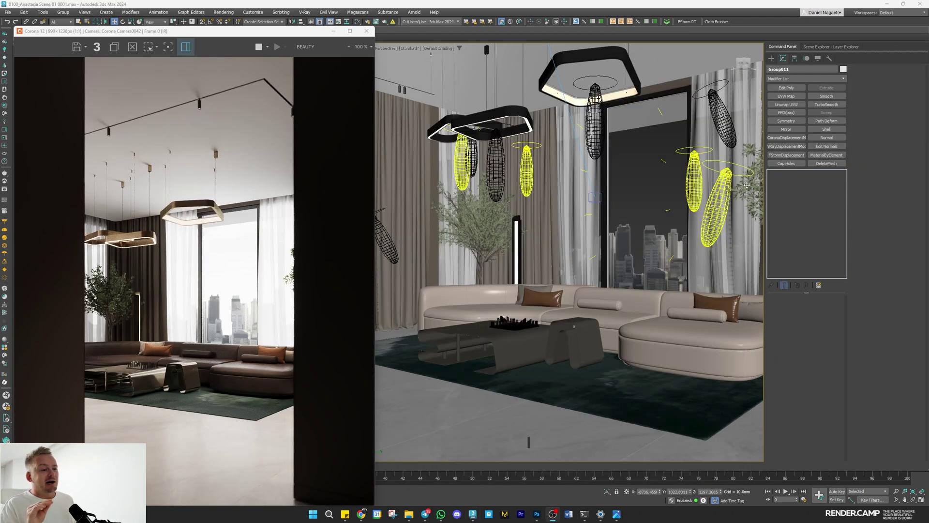
Reposition the tree beside the window curtain from the top view, and return the viewport to Corona Camera0042.
{"action": "key", "text": "F3"}
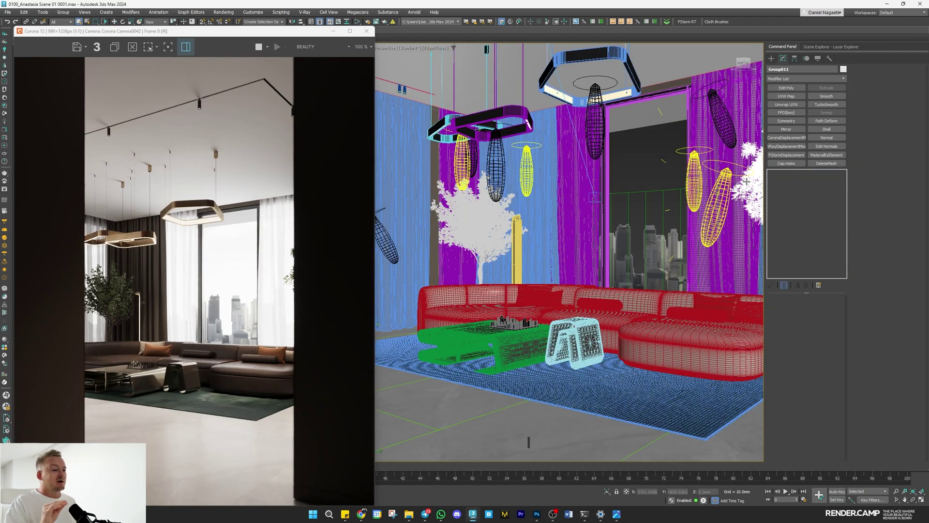
{"action": "key", "text": "t"}
{"action": "left_click", "coordinate": [657, 213], "text": "ctrl"}
{"action": "left_click_drag", "start_coordinate": [602, 223], "coordinate": [603, 231]}
{"action": "key", "text": "c"}
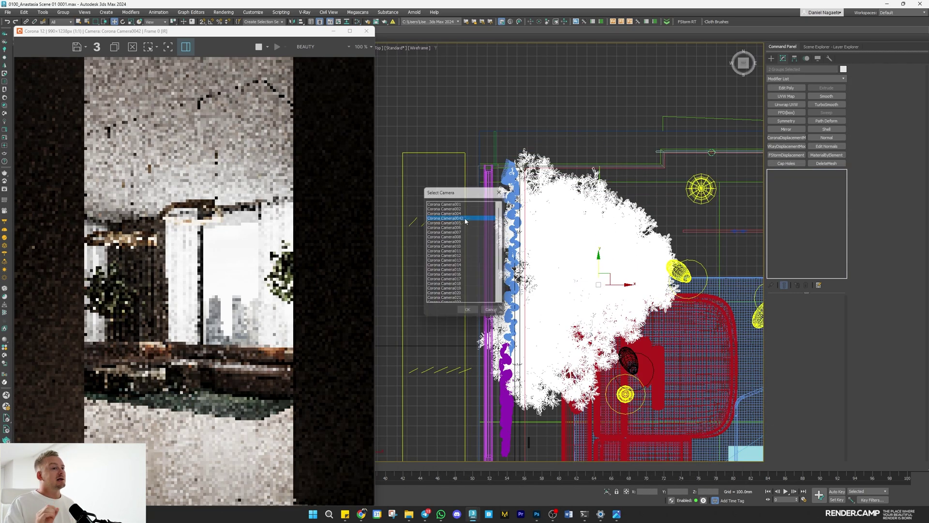
{"action": "key", "text": "Return"}
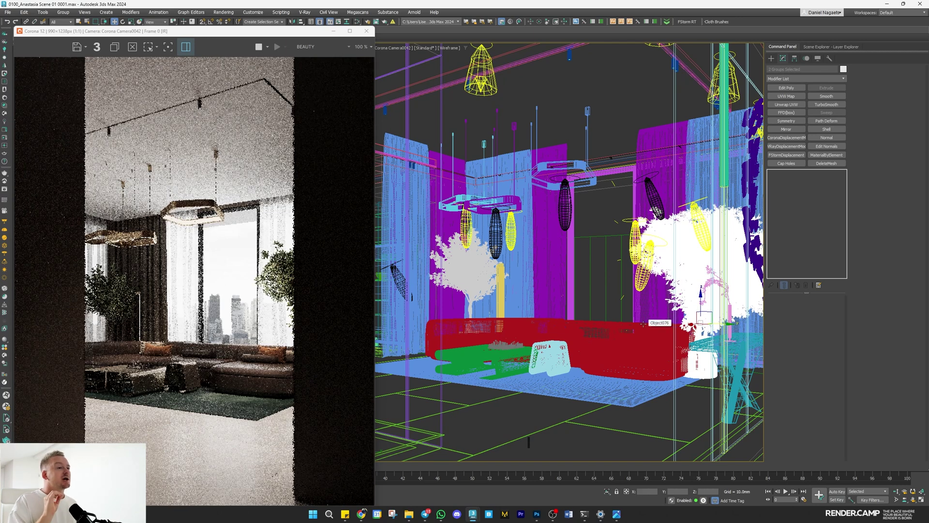
Limit object selection to lights and raise the IES light near the curtains on the lounge's left side.
{"action": "left_click", "coordinate": [395, 268]}
{"action": "key", "text": "alt+l"}
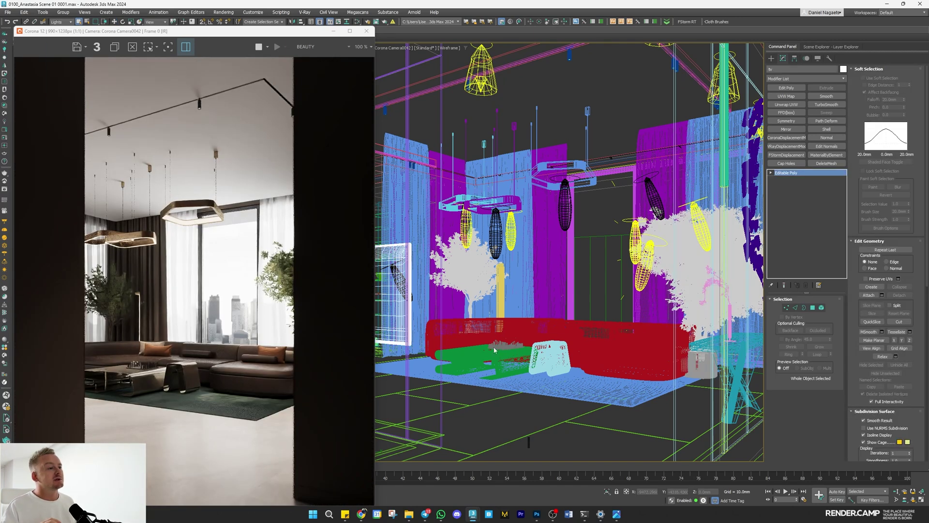
{"action": "left_click", "coordinate": [395, 267]}
{"action": "left_click_drag", "start_coordinate": [393, 249], "coordinate": [399, 197]}
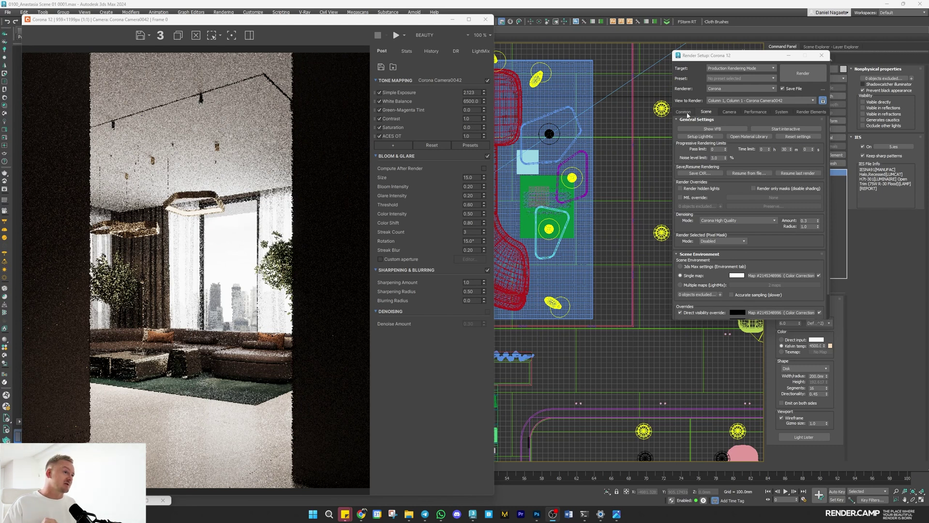
Set the render output size to 4000 x 5000 pixels and start the final Corona render of the lounge.
{"action": "left_click", "coordinate": [687, 113]}
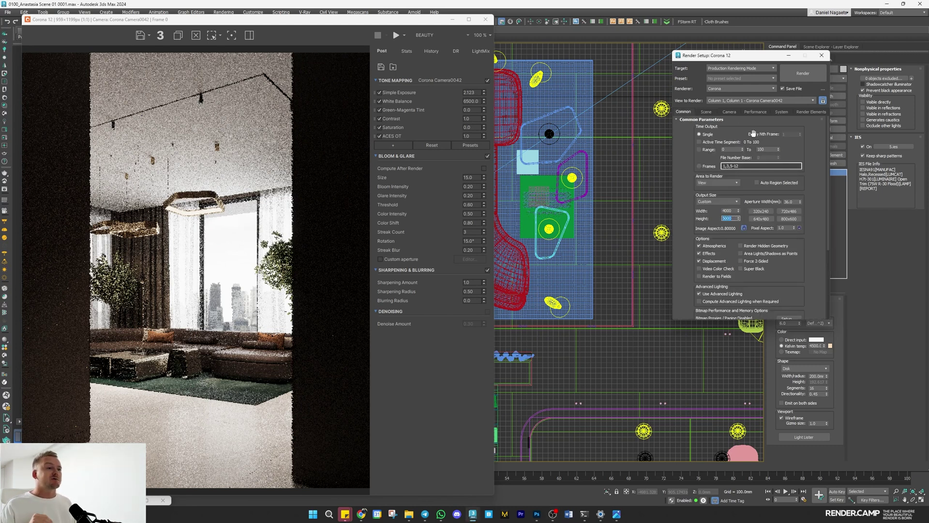
{"action": "left_click", "coordinate": [706, 112]}
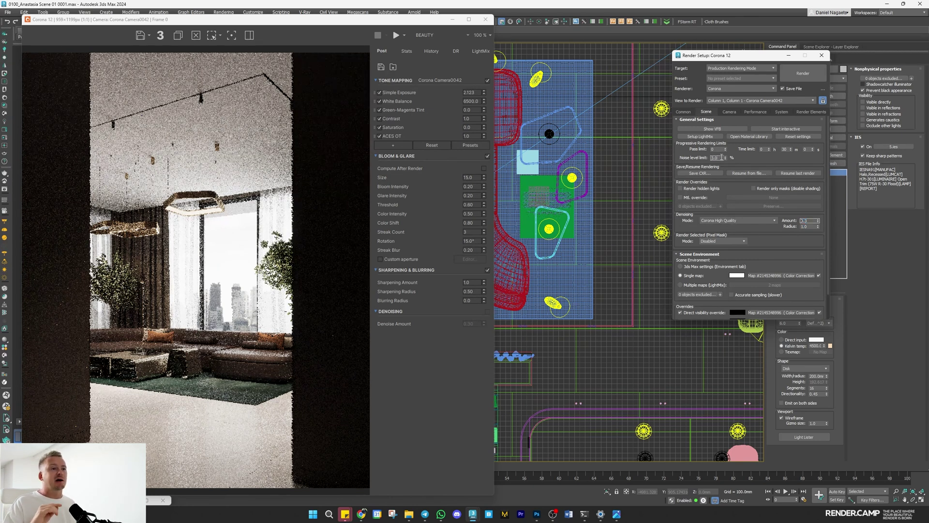
{"action": "left_click", "coordinate": [395, 37]}
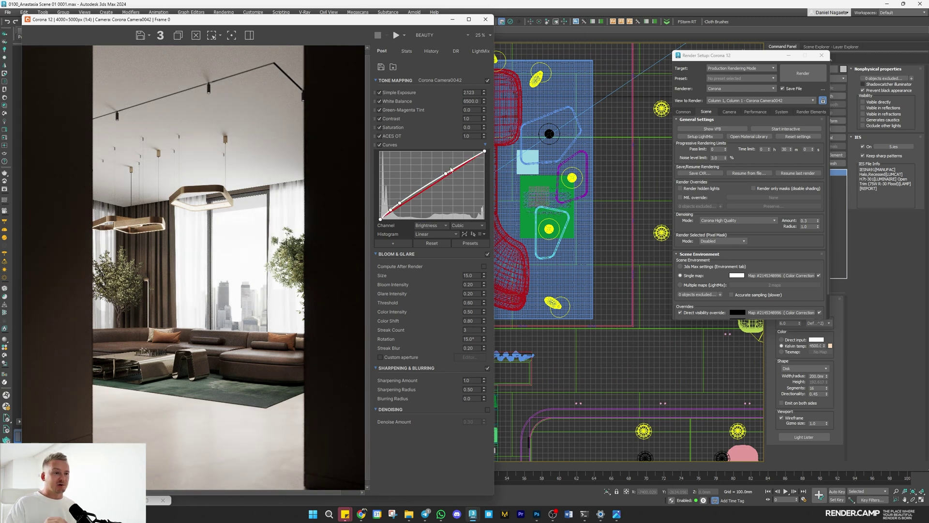
Adjust the Brightness tone curve by nudging its upper midtone point and pulling the shadow point down to the origin.
{"action": "left_click_drag", "start_coordinate": [446, 173], "coordinate": [447, 172]}
{"action": "left_click_drag", "start_coordinate": [391, 210], "coordinate": [381, 220]}
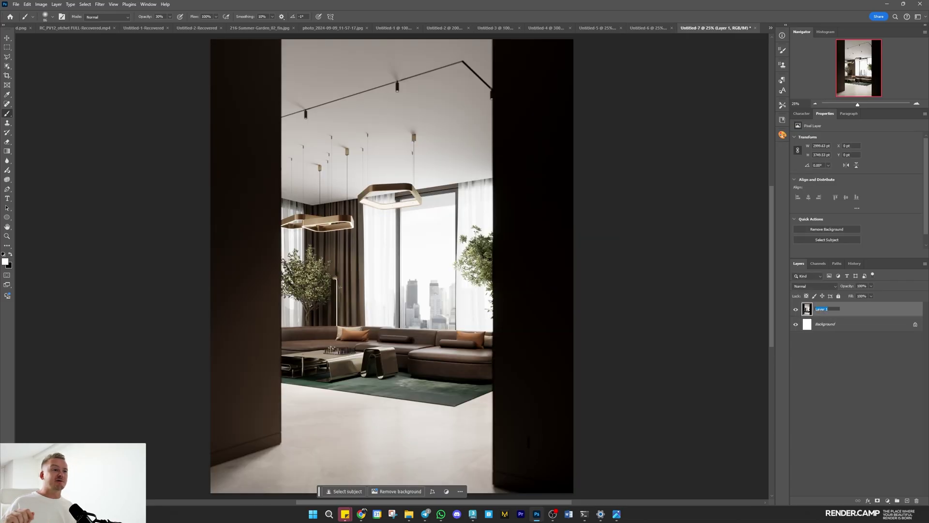
Switch to Photoshop and name the two pasted render layers "DENOISE 30 - 30 min render" and "DENOISE 100 - 30 min render".
{"action": "type", "text": "DENOISE 30 - 30 Min Render"}
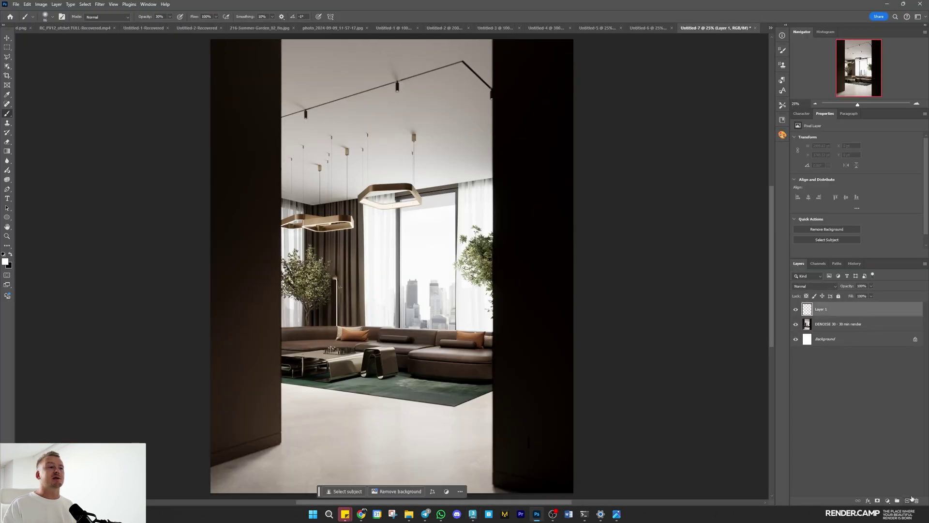
{"action": "type", "text": "DENOISE 1"}
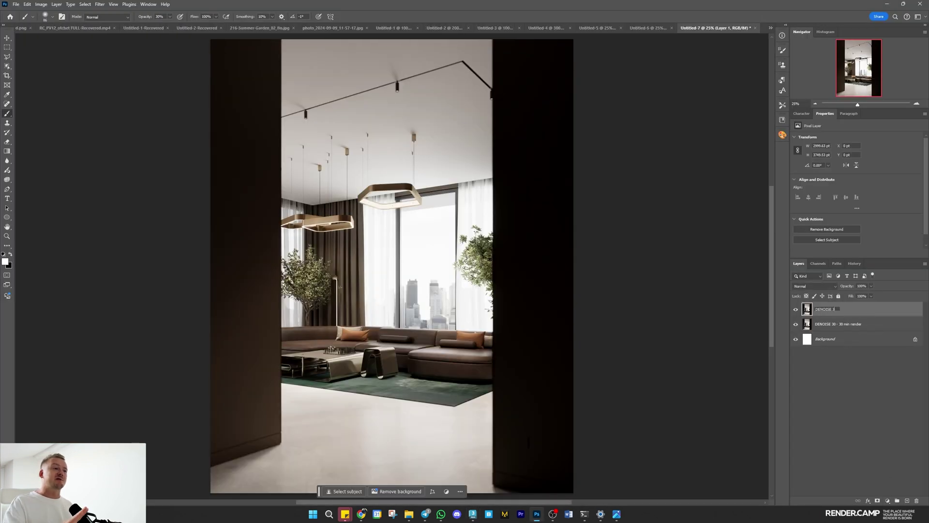
{"action": "type", "text": "00 - 30 min render"}
{"action": "key", "text": "Return"}
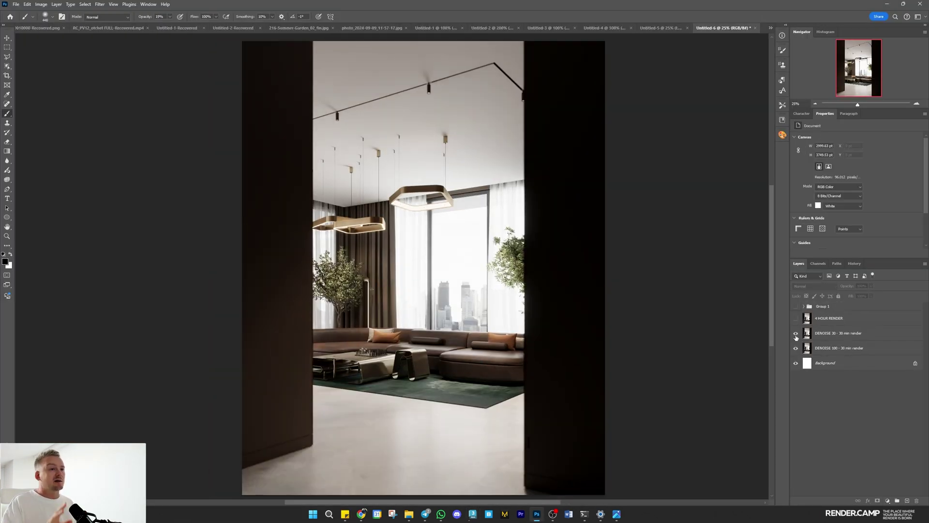
Add a layer mask to the DENOISE 30 layer and prepare a smaller soft brush at 100% opacity.
{"action": "scroll", "coordinate": [378, 358], "scroll_direction": "up", "scroll_amount": 5, "text": "alt"}
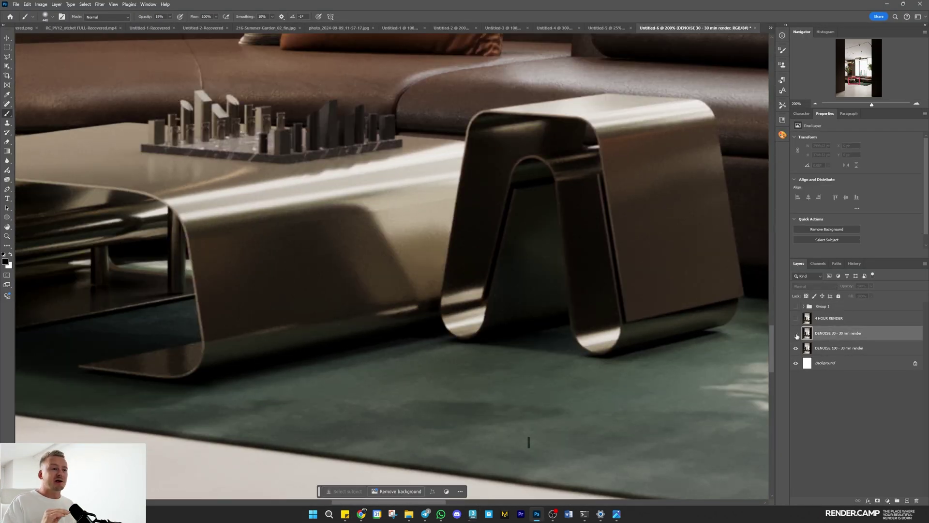
{"action": "left_click", "coordinate": [796, 334]}
{"action": "right_click", "coordinate": [329, 227]}
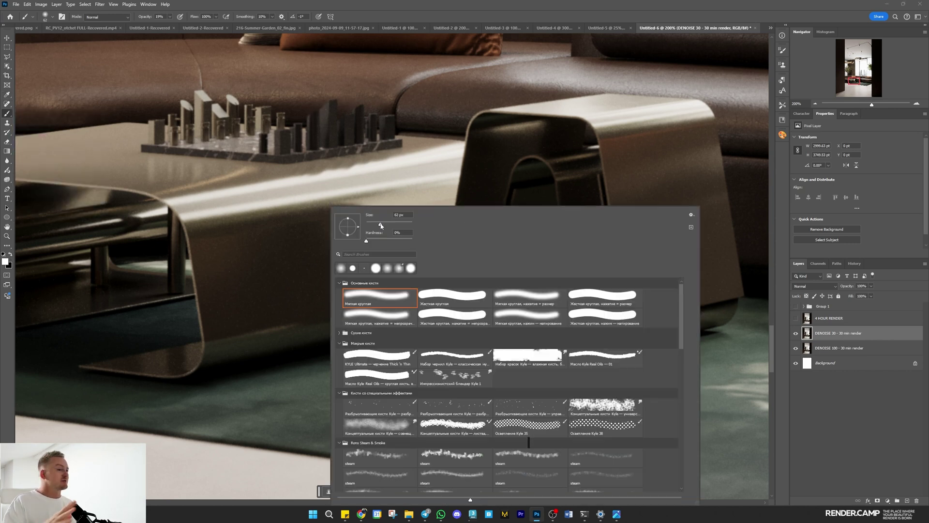
{"action": "left_click_drag", "start_coordinate": [380, 224], "coordinate": [372, 224]}
{"action": "key", "text": "Return"}
{"action": "left_click", "coordinate": [877, 501]}
{"action": "key", "text": "0"}
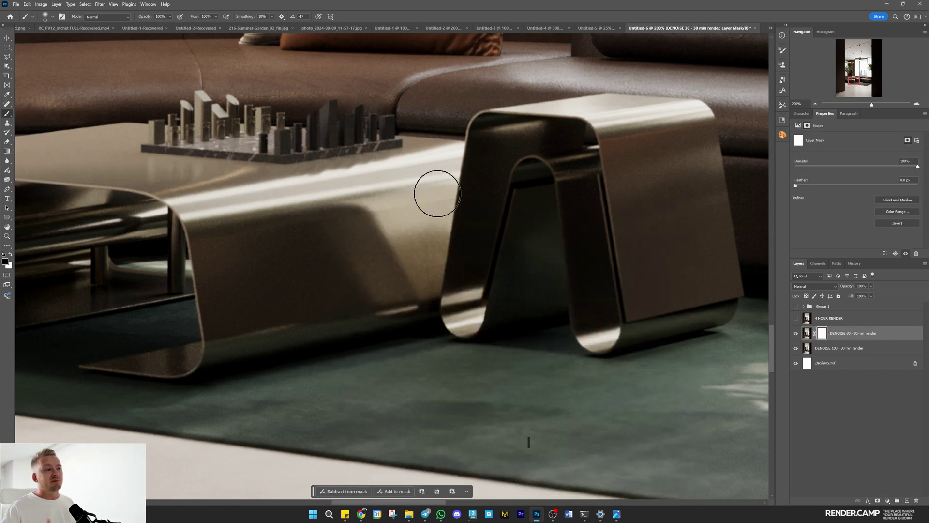
Paint the DENOISE 30 mask over the metal coffee table and side table to reveal the smoother render beneath.
{"action": "mouse_move", "coordinate": [713, 206]}
{"action": "left_mouse_down"}
{"action": "mouse_move", "coordinate": [466, 278]}
{"action": "mouse_move", "coordinate": [406, 193]}
{"action": "left_mouse_up"}
{"action": "left_click_drag", "start_coordinate": [855, 81], "coordinate": [850, 79]}
{"action": "left_click_drag", "start_coordinate": [580, 445], "coordinate": [581, 410]}
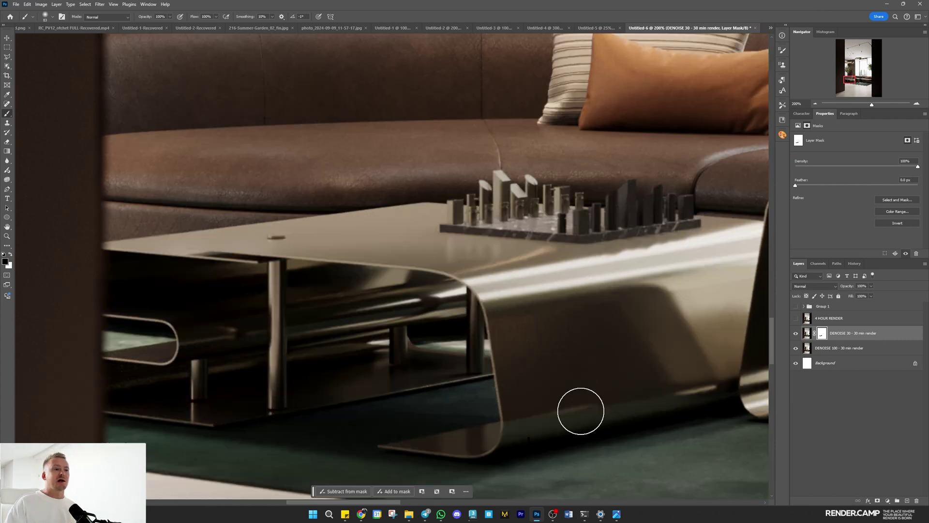
{"action": "left_click_drag", "start_coordinate": [678, 233], "coordinate": [97, 208]}
{"action": "mouse_move", "coordinate": [58, 72]}
{"action": "left_mouse_down"}
{"action": "mouse_move", "coordinate": [105, 210]}
{"action": "mouse_move", "coordinate": [381, 301]}
{"action": "left_mouse_up"}
Adjust the brush size and paint the DENOISE 30 mask over the pale floor to reveal the smoother render.
{"action": "left_click", "coordinate": [849, 87]}
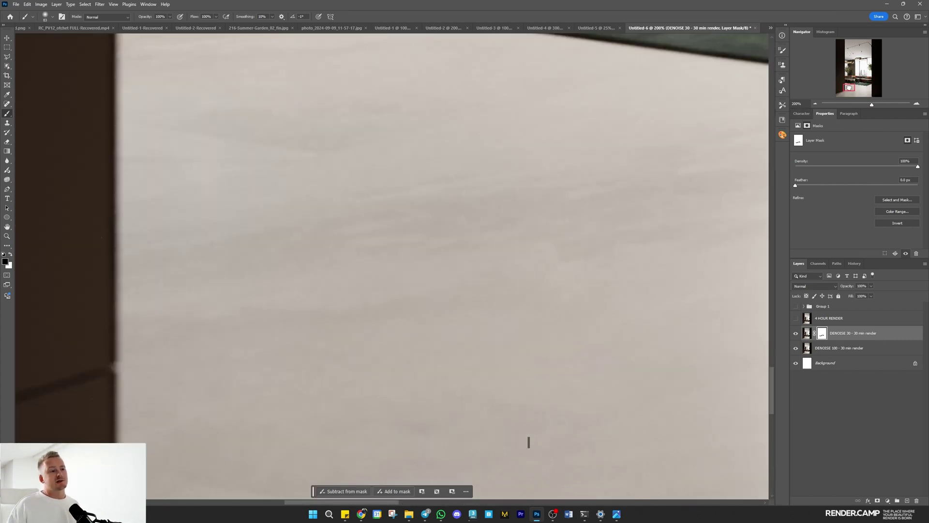
{"action": "key", "text": "ctrl+minus"}
{"action": "key", "text": "ctrl+minus"}
{"action": "right_click", "coordinate": [492, 271]}
{"action": "left_click_drag", "start_coordinate": [522, 309], "coordinate": [419, 416]}
Enlarge the brush and paint the DENOISE 30 mask over the ceiling to reveal the smoother render.
{"action": "right_click", "coordinate": [559, 339]}
{"action": "left_click", "coordinate": [849, 42]}
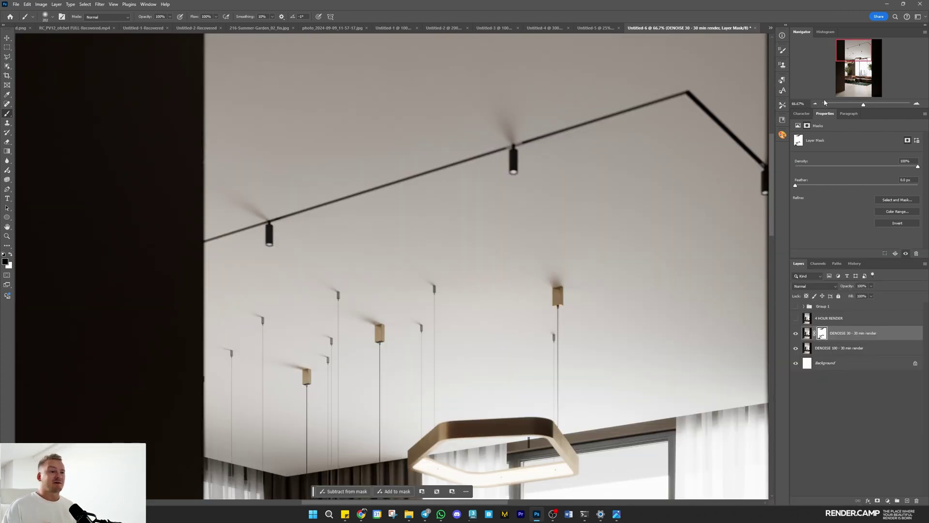
{"action": "key", "text": "ctrl+minus"}
{"action": "key", "text": "ctrl+minus"}
{"action": "key", "text": "ctrl+minus"}
{"action": "right_click", "coordinate": [455, 205]}
{"action": "left_click_drag", "start_coordinate": [513, 222], "coordinate": [534, 222]}
{"action": "left_click_drag", "start_coordinate": [371, 289], "coordinate": [392, 267]}
Resize the brush and paint the DENOISE 30 mask over the hexagonal pendant lamp and the area around it.
{"action": "key", "text": "ctrl+plus"}
{"action": "key", "text": "ctrl+plus"}
{"action": "key", "text": "ctrl+plus"}
{"action": "key", "text": "ctrl+plus"}
{"action": "key", "text": "ctrl+plus"}
{"action": "left_click", "coordinate": [857, 59]}
{"action": "right_click", "coordinate": [452, 113]}
{"action": "left_click", "coordinate": [516, 129]}
{"action": "key", "text": "Return"}
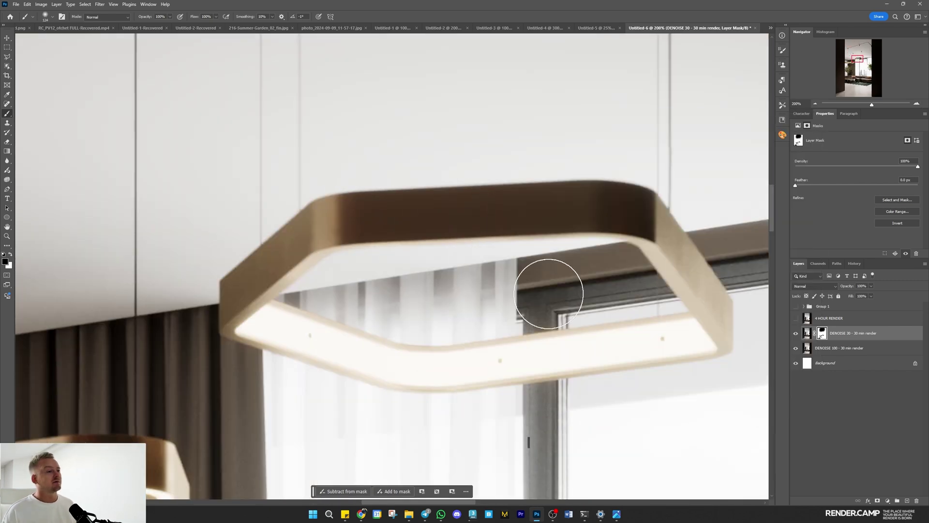
{"action": "left_click_drag", "start_coordinate": [677, 292], "coordinate": [126, 290]}
{"action": "left_click_drag", "start_coordinate": [447, 392], "coordinate": [490, 102]}
{"action": "left_click_drag", "start_coordinate": [290, 290], "coordinate": [629, 372]}
{"action": "mouse_move", "coordinate": [339, 59]}
{"action": "left_mouse_down"}
{"action": "mouse_move", "coordinate": [717, 103]}
{"action": "mouse_move", "coordinate": [730, 46]}
{"action": "mouse_move", "coordinate": [749, 46]}
{"action": "left_mouse_up"}
Export the blended image for web as a 4000 x 5000 JPEG on the Desktop, named after the scene with suffix 2.
{"action": "key", "text": "ctrl+minus"}
{"action": "key", "text": "ctrl+minus"}
{"action": "key", "text": "ctrl+minus"}
{"action": "key", "text": "ctrl+minus"}
{"action": "key", "text": "ctrl+minus"}
{"action": "key", "text": "ctrl+alt+shift+s"}
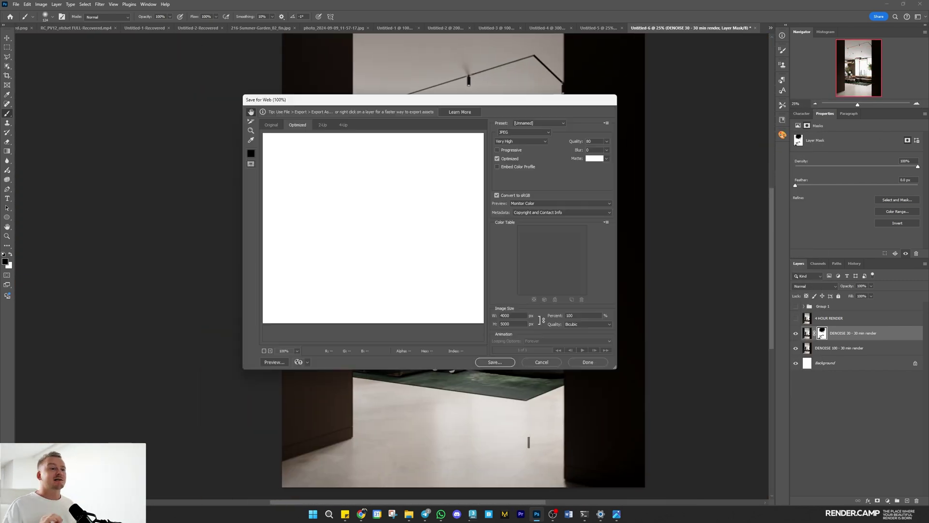
{"action": "double_click", "coordinate": [512, 323]}
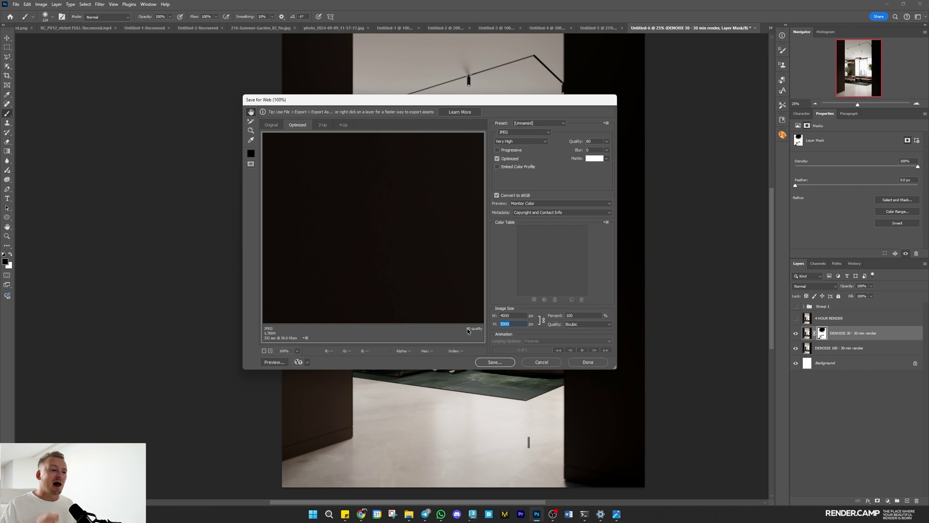
{"action": "left_click", "coordinate": [505, 363]}
{"action": "key", "text": "ctrl+v"}
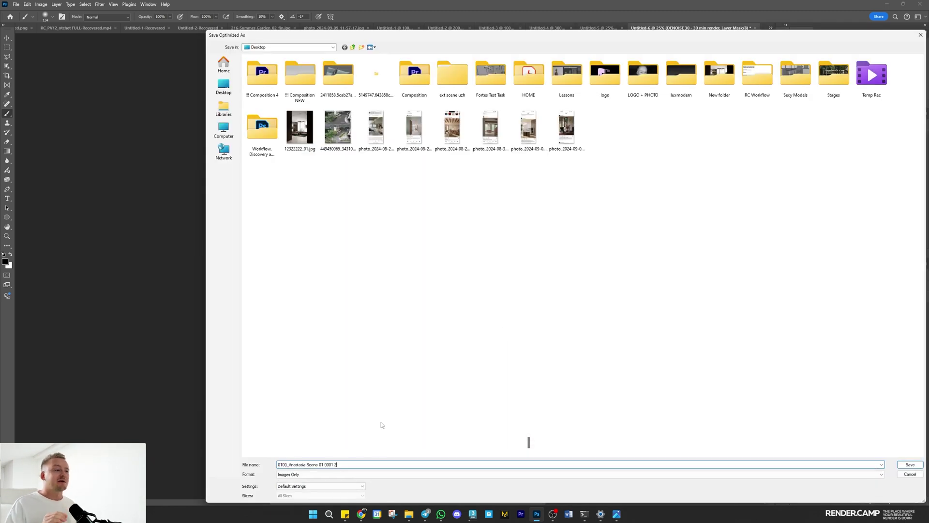
{"action": "key", "text": "Return"}
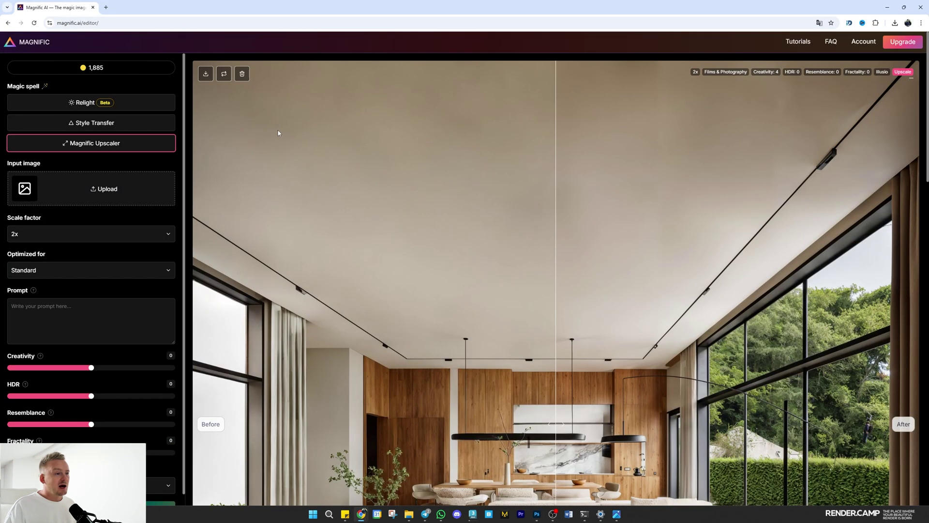
Load the exported blended render into the Magnific Upscaler and optimize it for Films & Photography.
{"action": "left_click", "coordinate": [118, 193]}
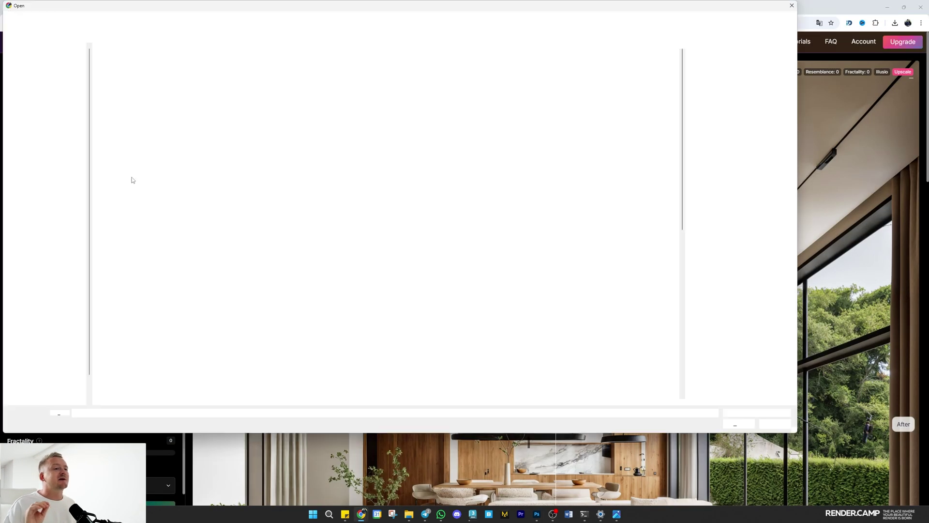
{"action": "left_click", "coordinate": [28, 48]}
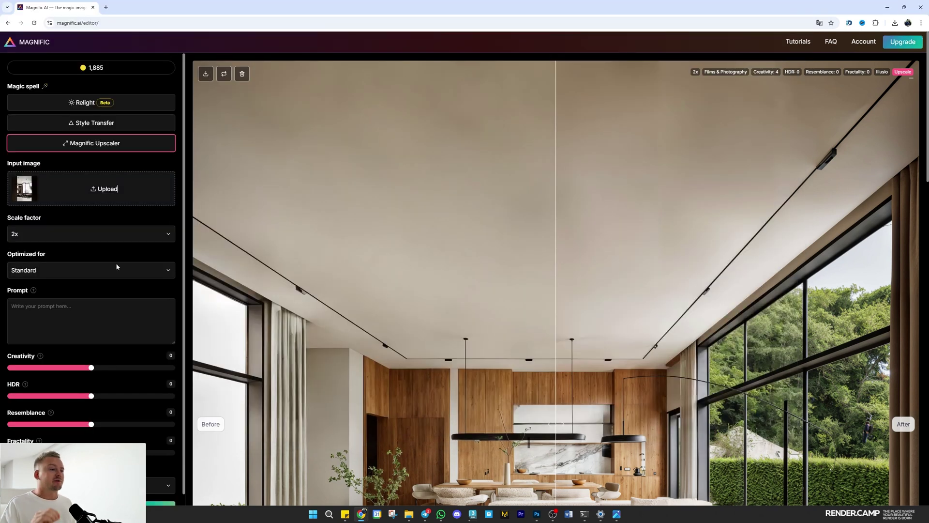
{"action": "left_click", "coordinate": [83, 273]}
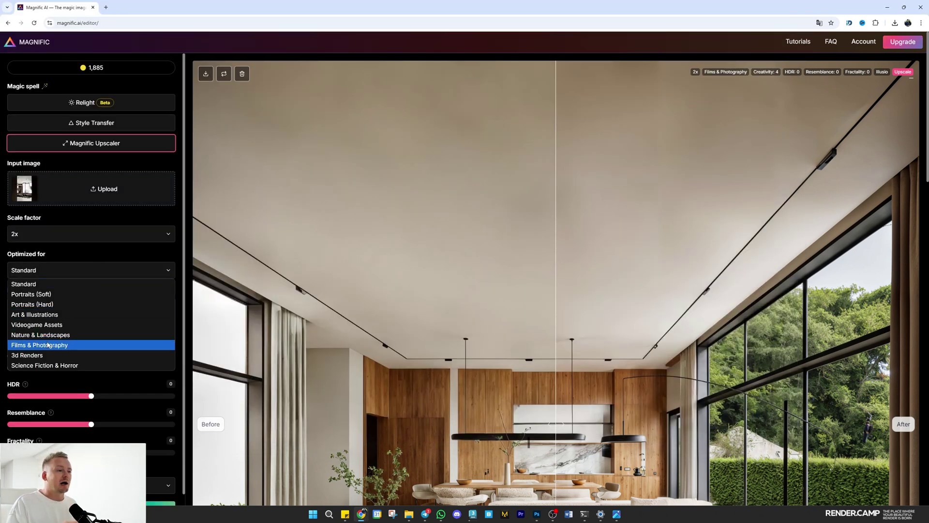
{"action": "left_click", "coordinate": [81, 344]}
Adjust the remaining Magnific upscale settings and start the 2x upscale of the render.
{"action": "scroll", "coordinate": [92, 334], "scroll_direction": "down", "scroll_amount": 1}
{"action": "left_click", "coordinate": [124, 333]}
{"action": "left_click", "coordinate": [98, 417]}
{"action": "left_click", "coordinate": [86, 444]}
{"action": "left_click", "coordinate": [87, 474]}
{"action": "left_click", "coordinate": [88, 473]}
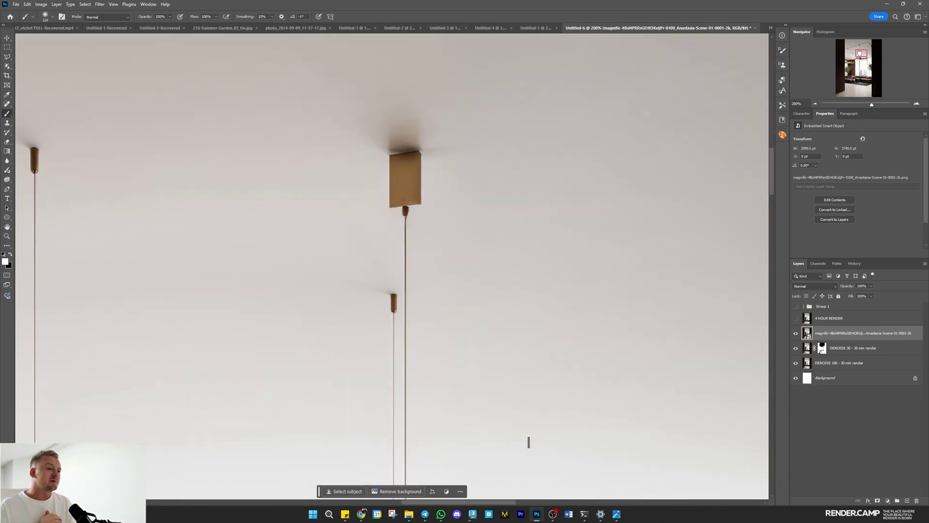
Hide the placed Magnific layer and merge the DENOISE 30 and DENOISE 100 render layers into one.
{"action": "left_click", "coordinate": [796, 334]}
{"action": "left_click", "coordinate": [844, 348]}
{"action": "left_click", "coordinate": [807, 363], "text": "ctrl"}
{"action": "left_click", "coordinate": [846, 364], "text": "ctrl"}
{"action": "right_click", "coordinate": [848, 364]}
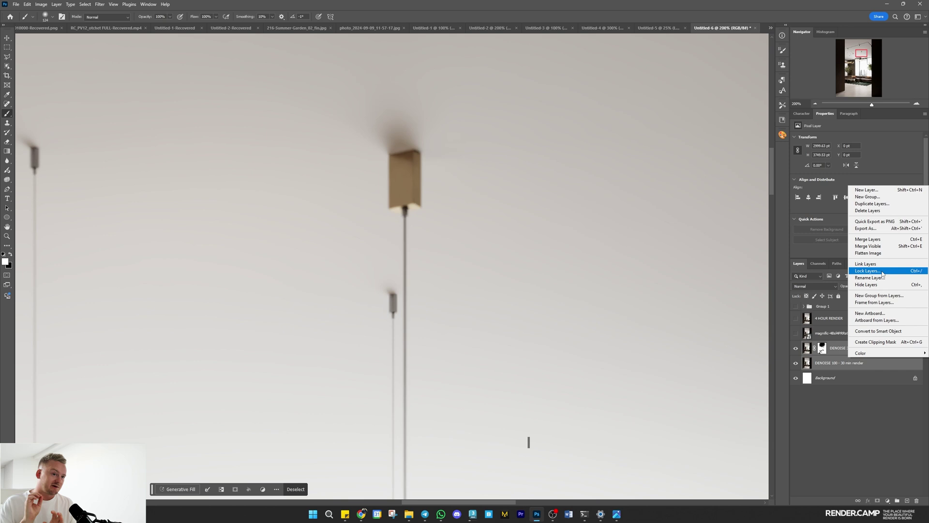
{"action": "left_click", "coordinate": [866, 269]}
Apply Smart Sharpen to the merged render with Amount 73%, Radius 0.5 px and Reduce Noise 37%.
{"action": "left_click", "coordinate": [100, 4]}
{"action": "mouse_move", "coordinate": [111, 149]}
{"action": "left_click", "coordinate": [205, 167]}
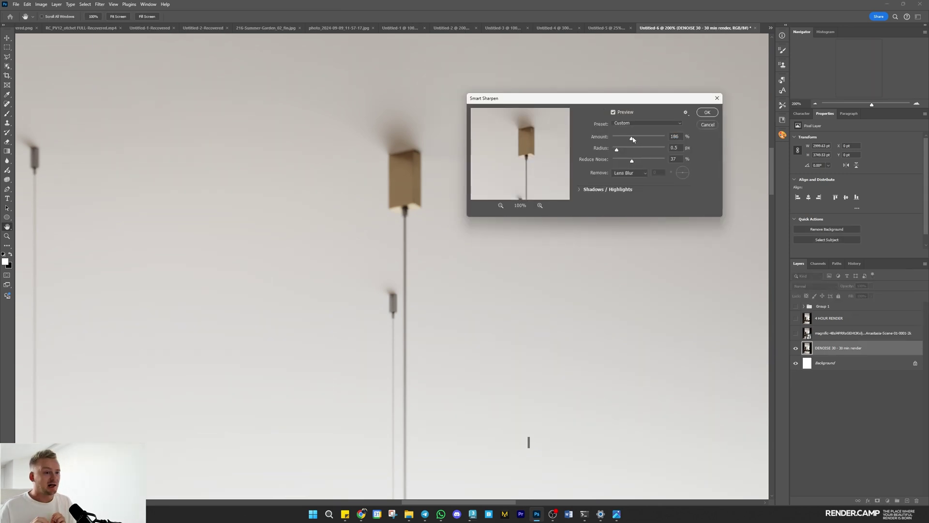
{"action": "left_click_drag", "start_coordinate": [643, 138], "coordinate": [654, 138]}
{"action": "left_click_drag", "start_coordinate": [529, 169], "coordinate": [523, 116]}
{"action": "left_click_drag", "start_coordinate": [653, 138], "coordinate": [618, 138]}
{"action": "left_click_drag", "start_coordinate": [520, 179], "coordinate": [521, 126]}
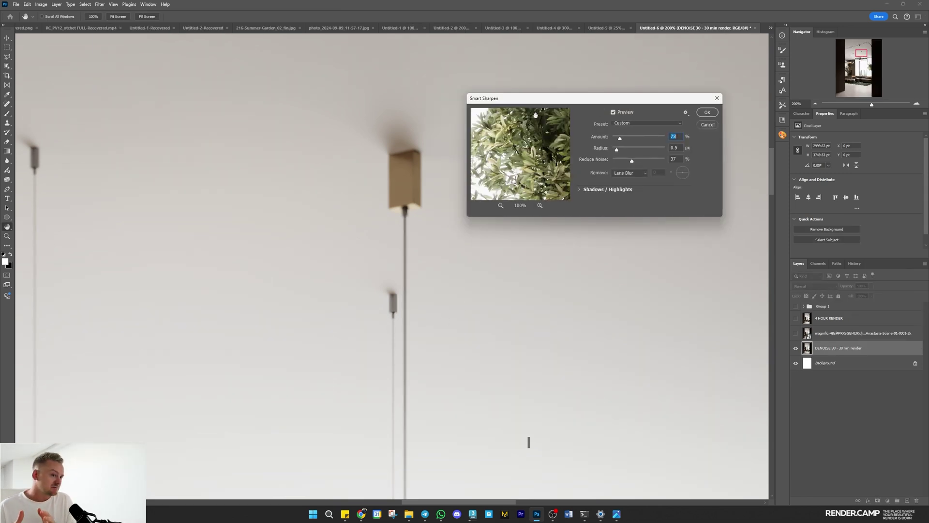
{"action": "left_click", "coordinate": [707, 112]}
Show the Magnific layer again, give it a white layer mask and reduce the brush size to 28 px.
{"action": "left_click", "coordinate": [795, 333]}
{"action": "left_click", "coordinate": [836, 334]}
{"action": "left_click", "coordinate": [877, 500]}
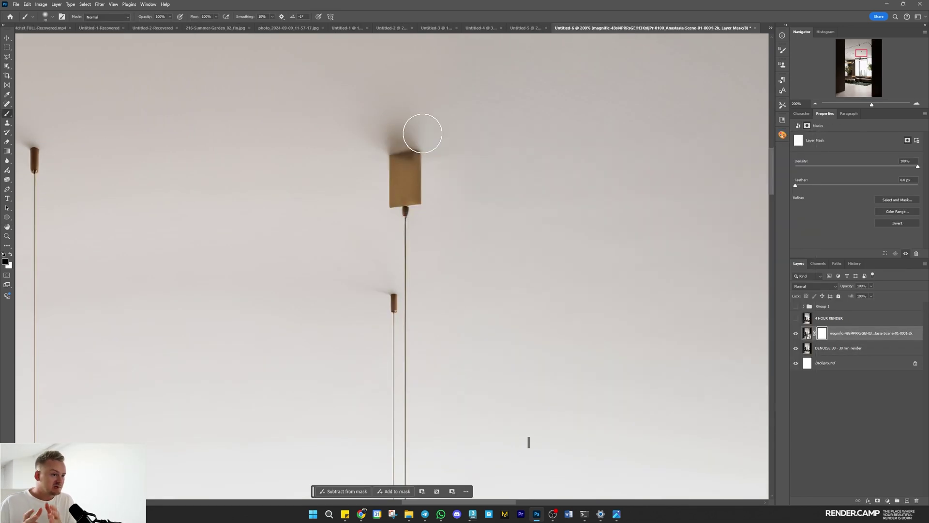
{"action": "right_click", "coordinate": [489, 183]}
{"action": "left_click_drag", "start_coordinate": [508, 216], "coordinate": [487, 215]}
Paint the Magnific layer's mask black over the coffee table's lower shelf and enlarge the brush.
{"action": "double_click", "coordinate": [815, 104]}
{"action": "left_click_drag", "start_coordinate": [848, 60], "coordinate": [840, 65]}
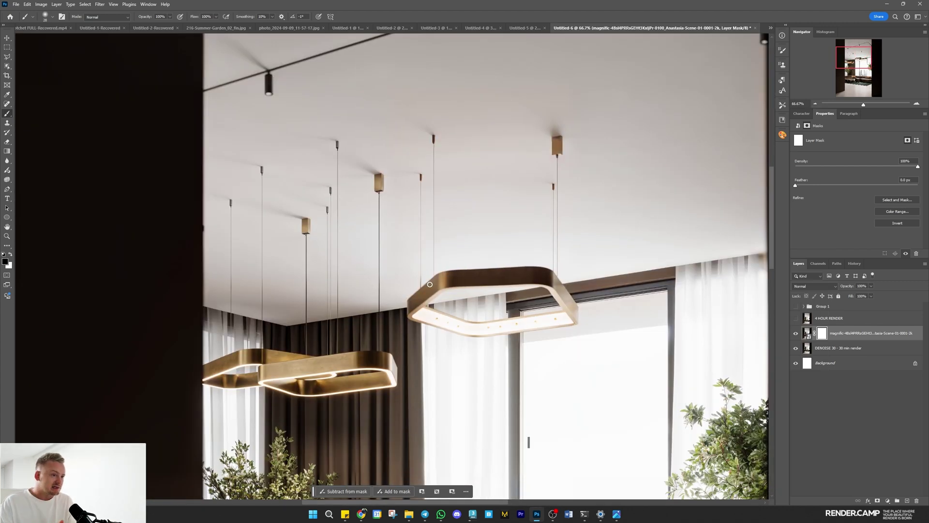
{"action": "scroll", "coordinate": [430, 284], "scroll_direction": "down", "scroll_amount": 5}
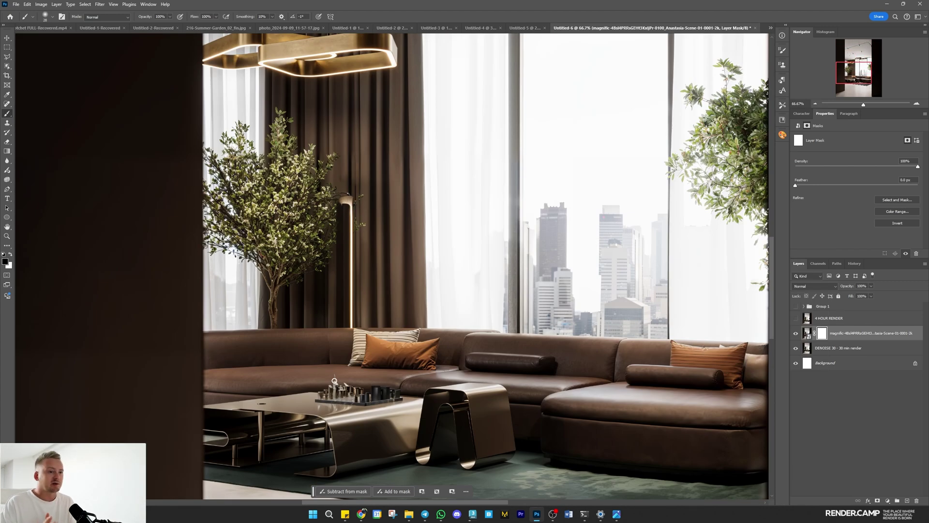
{"action": "left_click_drag", "start_coordinate": [258, 407], "coordinate": [230, 410]}
{"action": "right_click", "coordinate": [260, 407]}
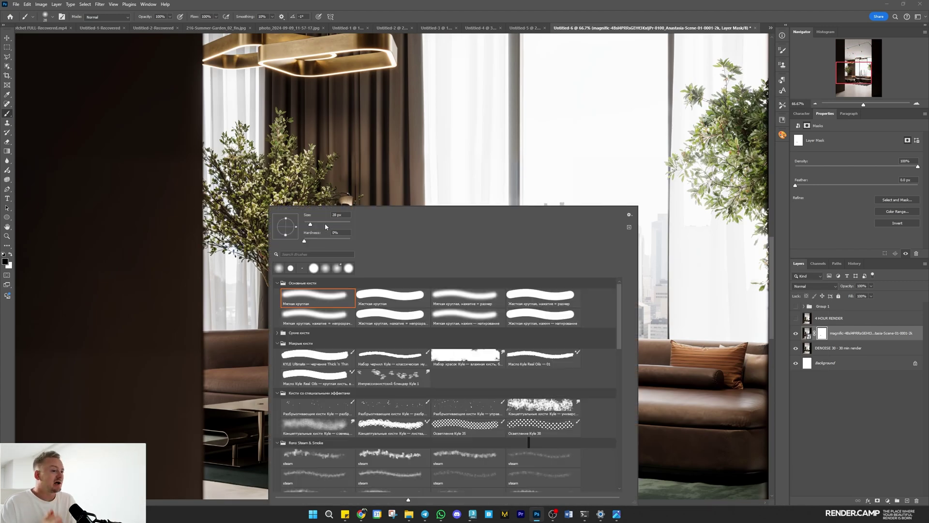
{"action": "left_click_drag", "start_coordinate": [307, 222], "coordinate": [312, 223]}
{"action": "key", "text": "Return"}
Examine the lamps, plants, sofa and rug, comparing the image with the Magnific layer hidden and shown.
{"action": "left_click_drag", "start_coordinate": [846, 79], "coordinate": [846, 86]}
{"action": "scroll", "coordinate": [353, 295], "scroll_direction": "up", "scroll_amount": 12}
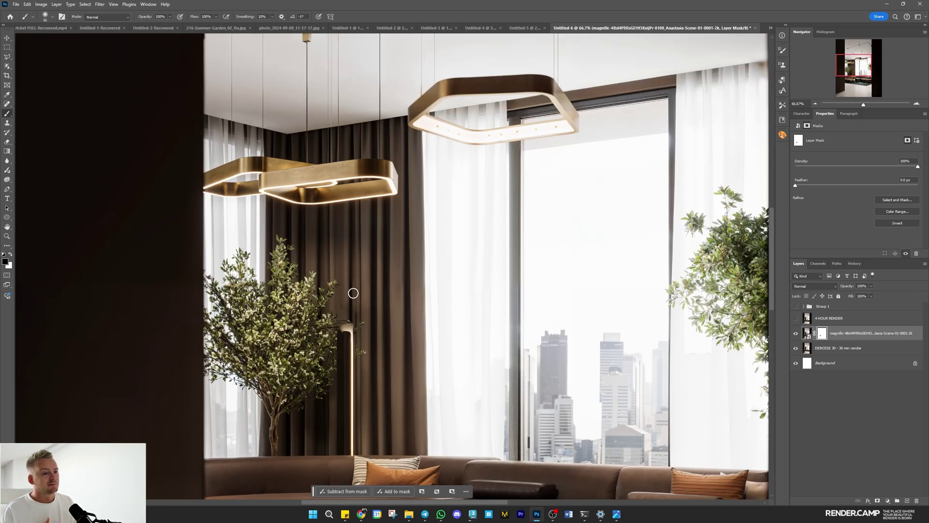
{"action": "scroll", "coordinate": [353, 294], "scroll_direction": "right", "scroll_amount": 3}
{"action": "scroll", "coordinate": [413, 286], "scroll_direction": "down", "scroll_amount": 11}
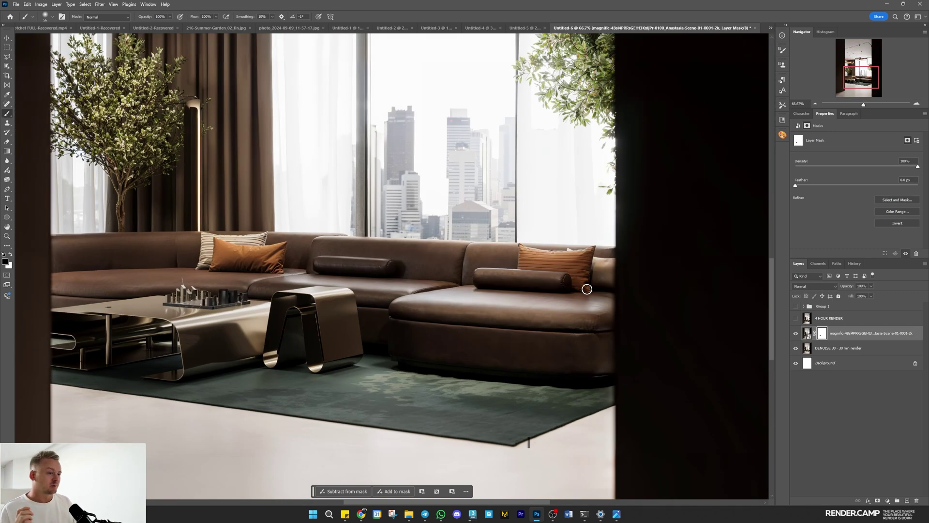
{"action": "left_click", "coordinate": [796, 333]}
{"action": "left_click", "coordinate": [798, 335]}
{"action": "mouse_move", "coordinate": [866, 80]}
{"action": "left_mouse_down"}
{"action": "mouse_move", "coordinate": [859, 55]}
{"action": "mouse_move", "coordinate": [871, 85]}
{"action": "left_mouse_up"}
{"action": "left_click", "coordinate": [796, 334]}
{"action": "left_click", "coordinate": [796, 334]}
{"action": "key", "text": "ctrl+0"}
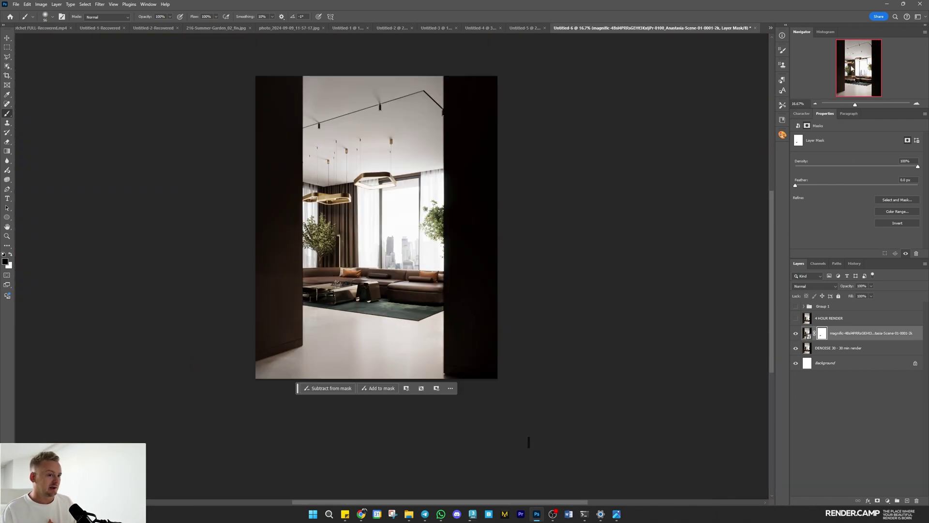
Export the masked Magnific blend for web to the Desktop under a new file name.
{"action": "key", "text": "ctrl+alt+shift+s"}
{"action": "key", "text": "Return"}
{"action": "type", "text": "30 min render magnific"}
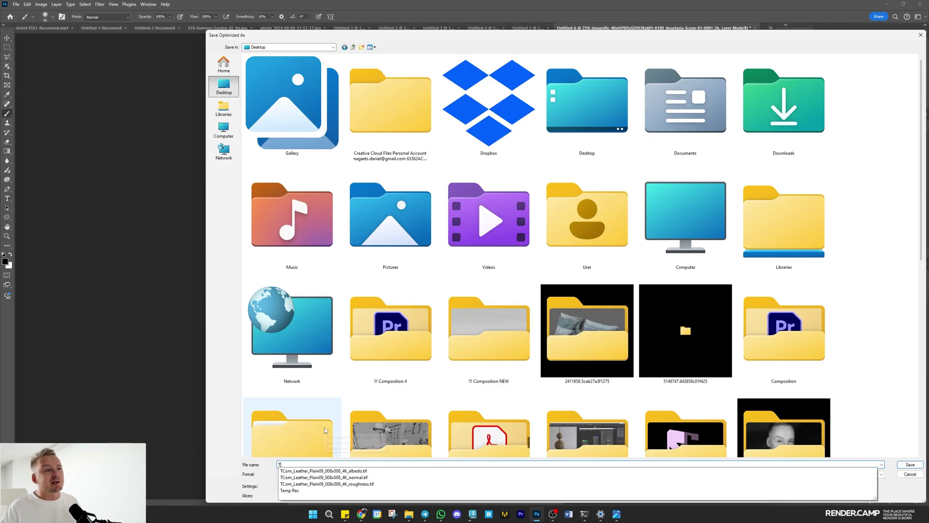
{"action": "key", "text": "Return"}
Switch to the browser and Telegram, and copy the pinned message's negative prompt into Stable Diffusion's img2img negative prompt.
{"action": "key", "text": "alt+Tab"}
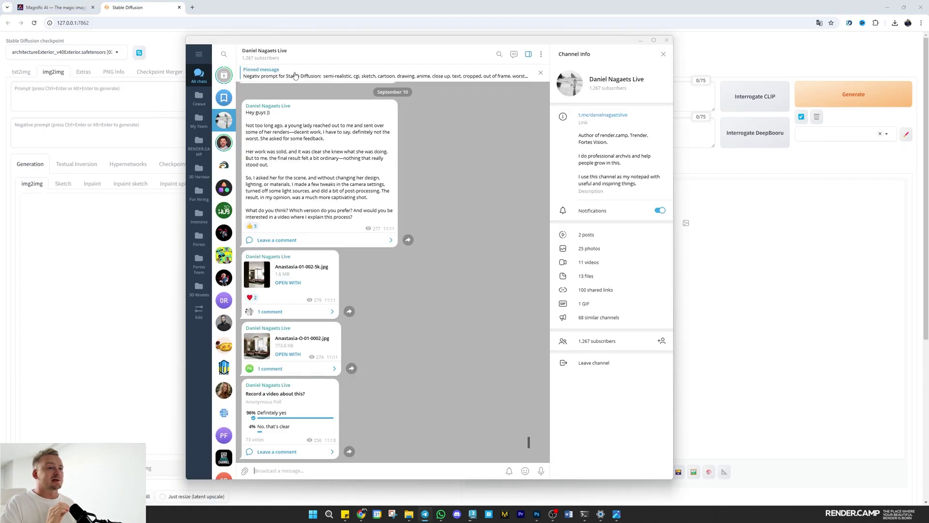
{"action": "left_click", "coordinate": [293, 77]}
{"action": "left_click_drag", "start_coordinate": [395, 285], "coordinate": [245, 273]}
{"action": "key", "text": "ctrl+c"}
{"action": "left_click", "coordinate": [149, 129]}
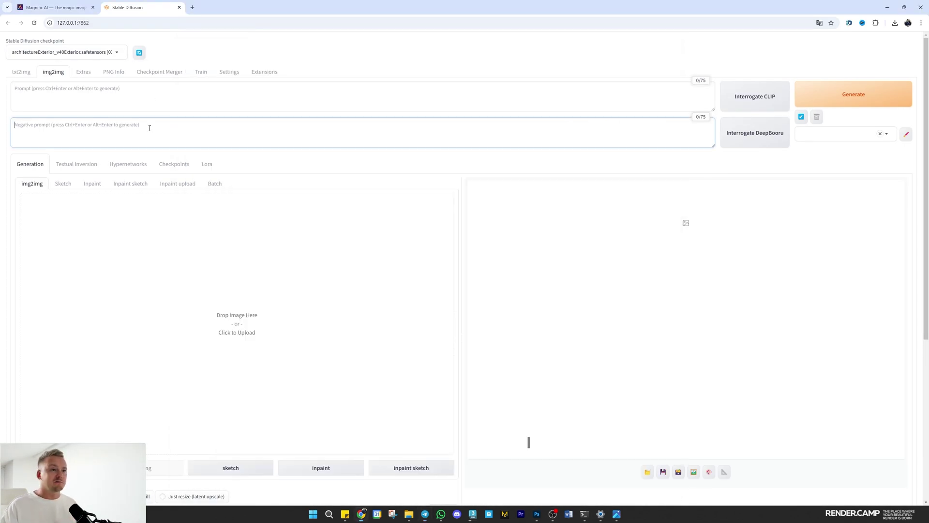
{"action": "key", "text": "ctrl+v"}
Load the exported render into img2img, set Resize by to a scale of 0.25 and open the ControlNet settings.
{"action": "left_click", "coordinate": [252, 312]}
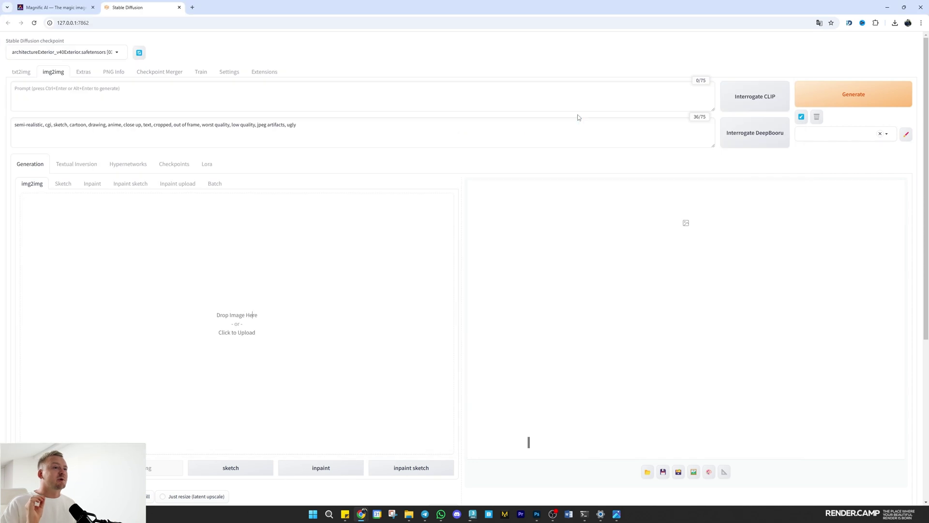
{"action": "scroll", "coordinate": [224, 321], "scroll_direction": "down", "scroll_amount": 5}
{"action": "left_click", "coordinate": [63, 301]}
{"action": "left_click_drag", "start_coordinate": [103, 322], "coordinate": [40, 322]}
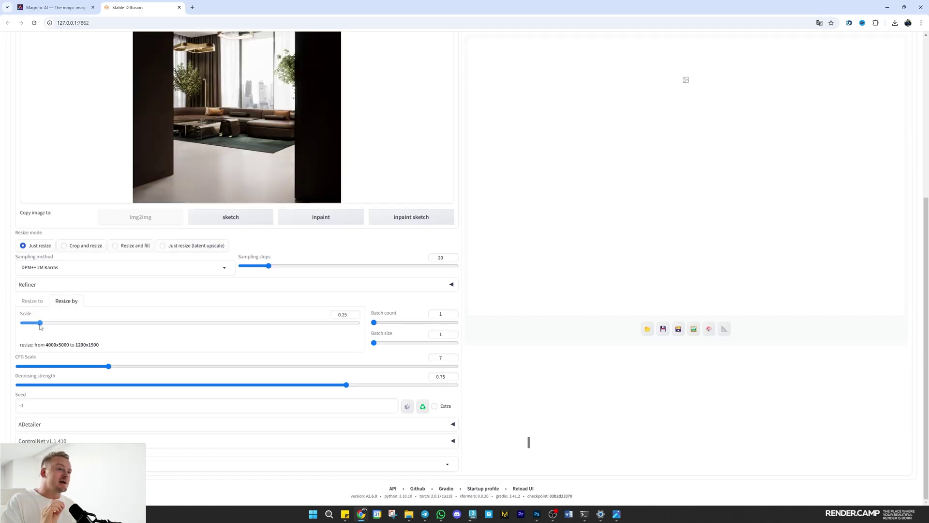
{"action": "left_click", "coordinate": [76, 441]}
{"action": "scroll", "coordinate": [252, 290], "scroll_direction": "down", "scroll_amount": 5}
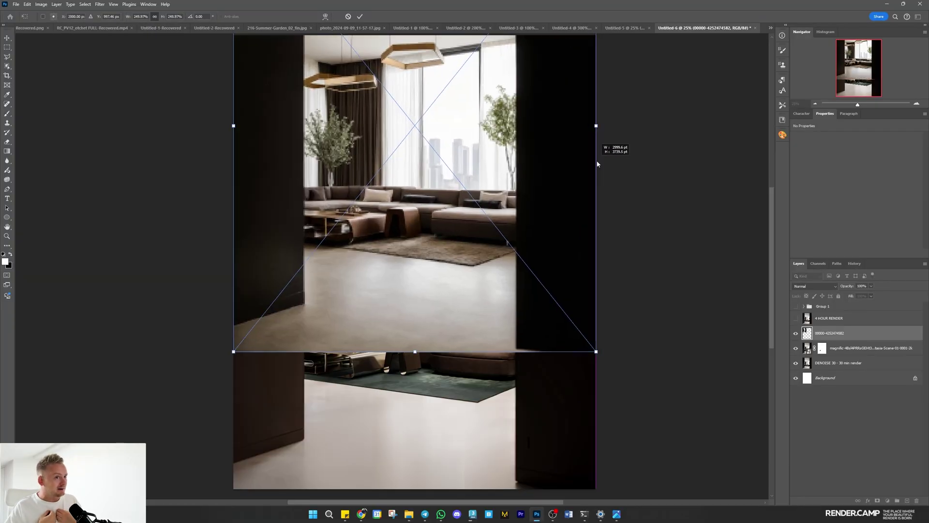
Place the generated Stable Diffusion image in the Photoshop document at full canvas size.
{"action": "key", "text": "Return"}
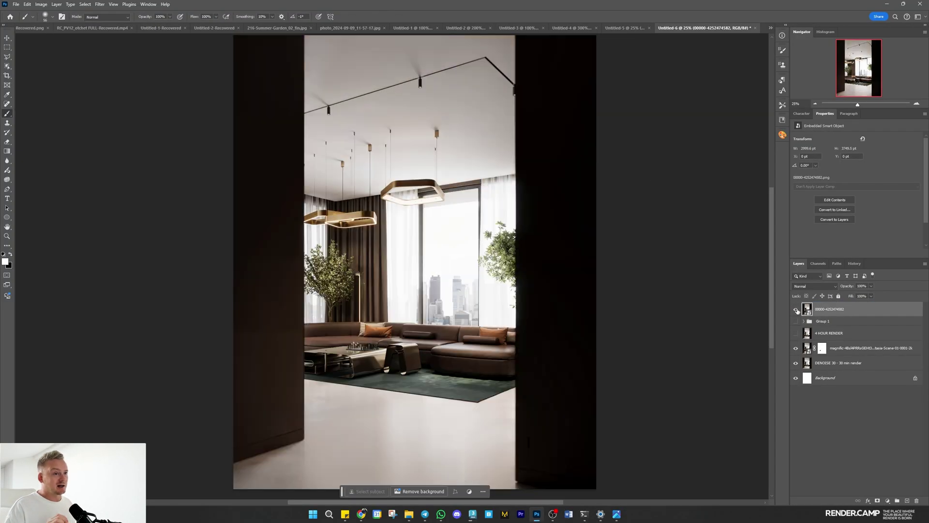
Duplicate the DENOISE 30 layer and merge the copy with the masked Magnific layer.
{"action": "left_click_drag", "start_coordinate": [851, 348], "coordinate": [848, 367]}
{"action": "right_click", "coordinate": [821, 348]}
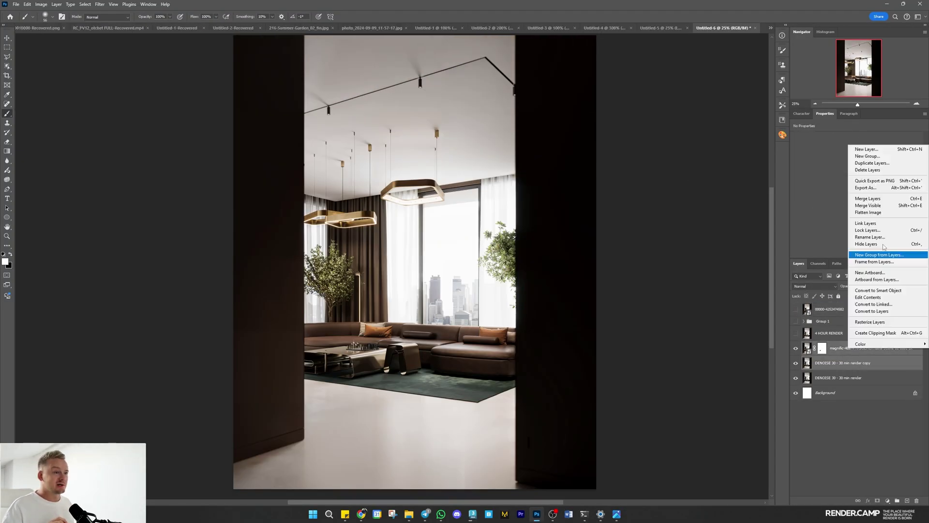
{"action": "left_click", "coordinate": [851, 259]}
Adjust the foliage colours of the merged layer in Camera Raw's Color Mixer, with Yellows luminance at +18.
{"action": "left_click", "coordinate": [99, 5]}
{"action": "left_click", "coordinate": [119, 70]}
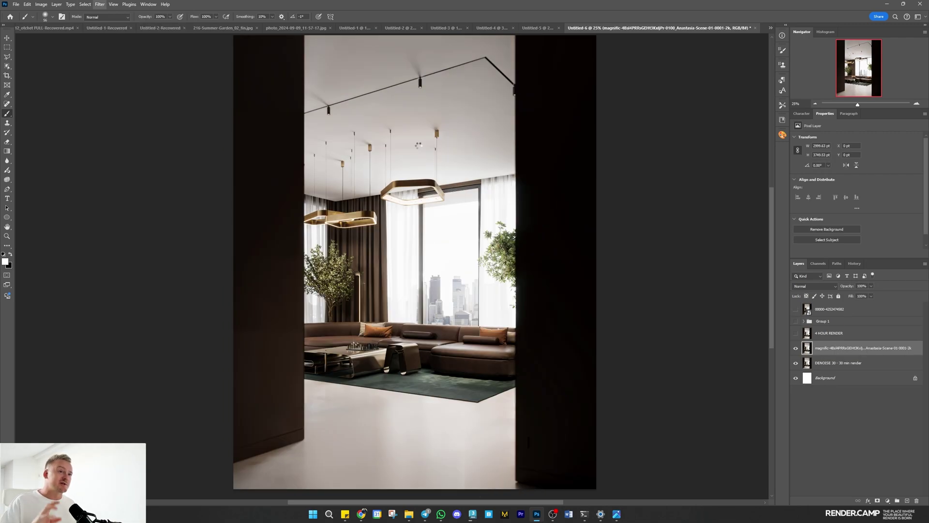
{"action": "left_click_drag", "start_coordinate": [863, 250], "coordinate": [871, 242]}
{"action": "left_click", "coordinate": [873, 196]}
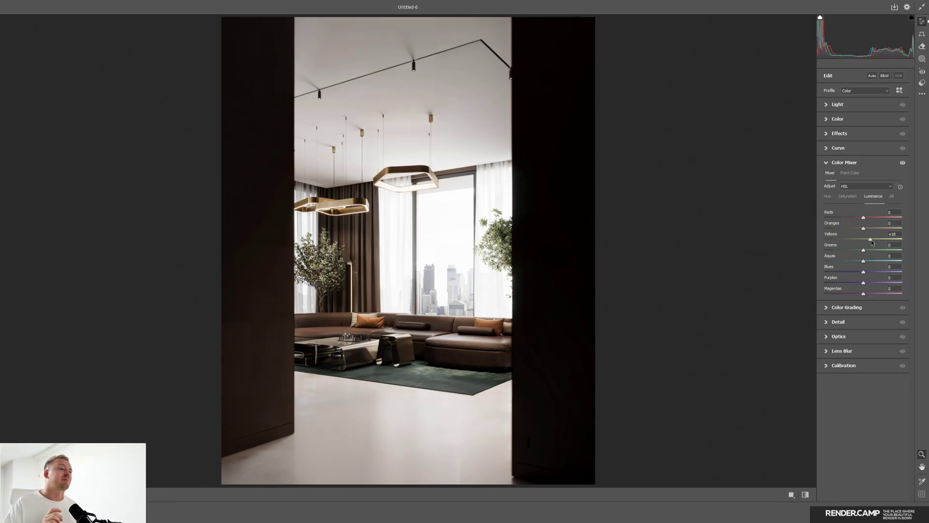
{"action": "key", "text": "Return"}
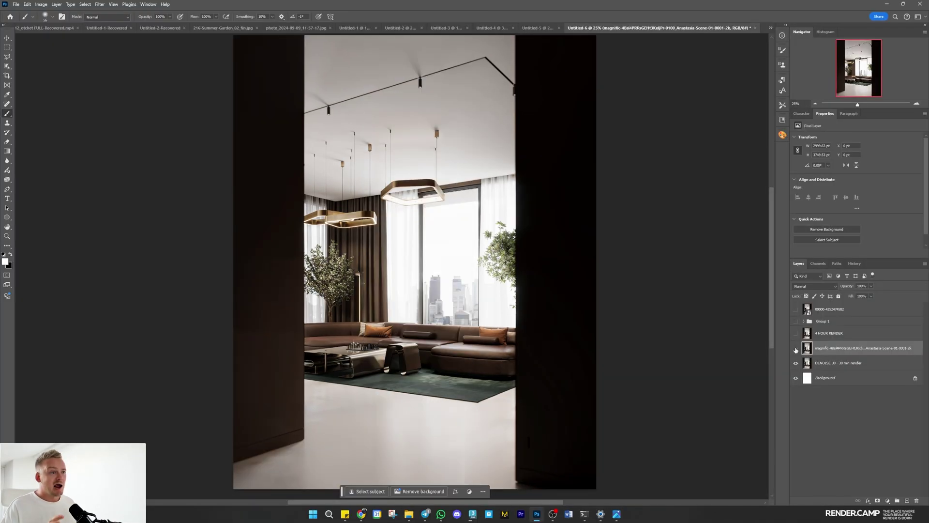
Add a Hue/Saturation adjustment layer with saturation about +42 and invert its mask to black.
{"action": "left_click", "coordinate": [887, 500]}
{"action": "left_click", "coordinate": [842, 430]}
{"action": "key", "text": "ctrl+i"}
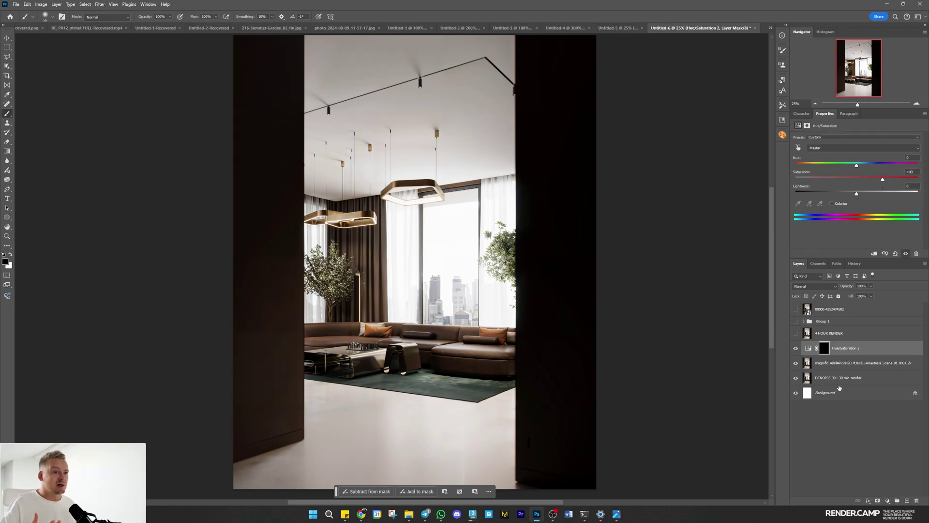
Paint the Hue/Saturation mask white at 30% opacity over the coffee tables and the hexagonal pendant lamp.
{"action": "key", "text": "x"}
{"action": "right_click", "coordinate": [372, 309]}
{"action": "left_click_drag", "start_coordinate": [432, 222], "coordinate": [439, 222]}
{"action": "key", "text": "Return"}
{"action": "key", "text": "3"}
{"action": "left_click_drag", "start_coordinate": [359, 350], "coordinate": [366, 359]}
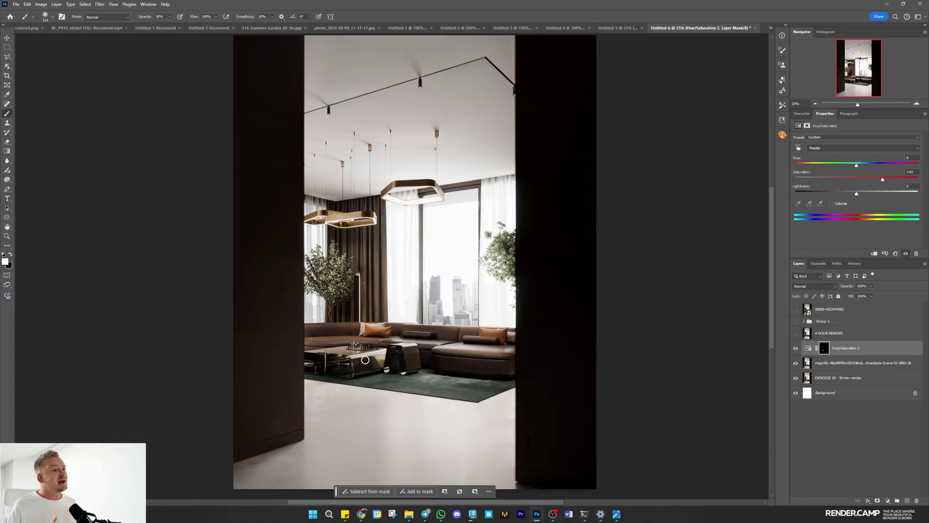
{"action": "right_click", "coordinate": [353, 357]}
{"action": "left_click_drag", "start_coordinate": [418, 222], "coordinate": [424, 223]}
{"action": "key", "text": "Return"}
{"action": "mouse_move", "coordinate": [375, 354]}
{"action": "left_mouse_down"}
{"action": "mouse_move", "coordinate": [348, 351]}
{"action": "mouse_move", "coordinate": [364, 357]}
{"action": "left_mouse_up"}
{"action": "left_click_drag", "start_coordinate": [391, 189], "coordinate": [438, 186]}
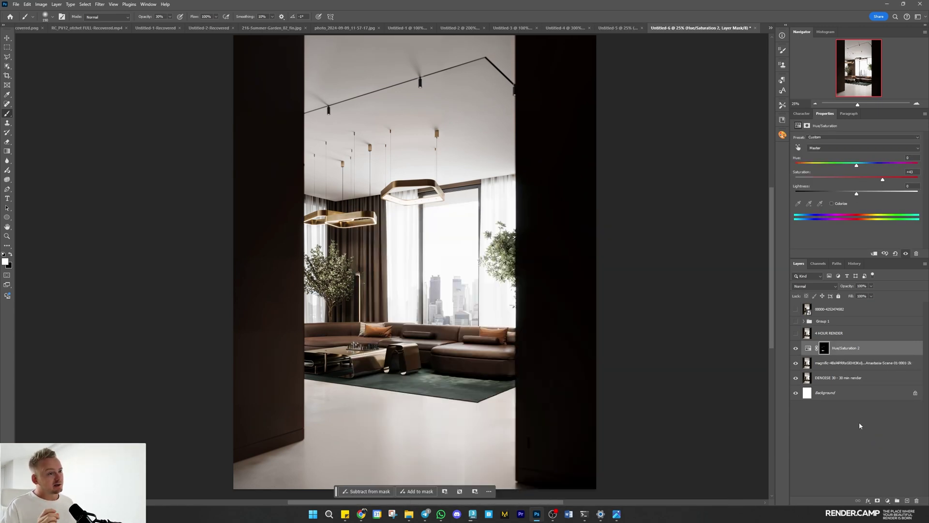
Add a brightening Curves layer, invert its mask and paint the effect in over the coffee tables and sofa.
{"action": "left_click", "coordinate": [887, 500]}
{"action": "left_click", "coordinate": [842, 401]}
{"action": "mouse_move", "coordinate": [861, 203]}
{"action": "left_mouse_down"}
{"action": "mouse_move", "coordinate": [862, 190]}
{"action": "mouse_move", "coordinate": [837, 221]}
{"action": "left_mouse_up"}
{"action": "key", "text": "ctrl+i"}
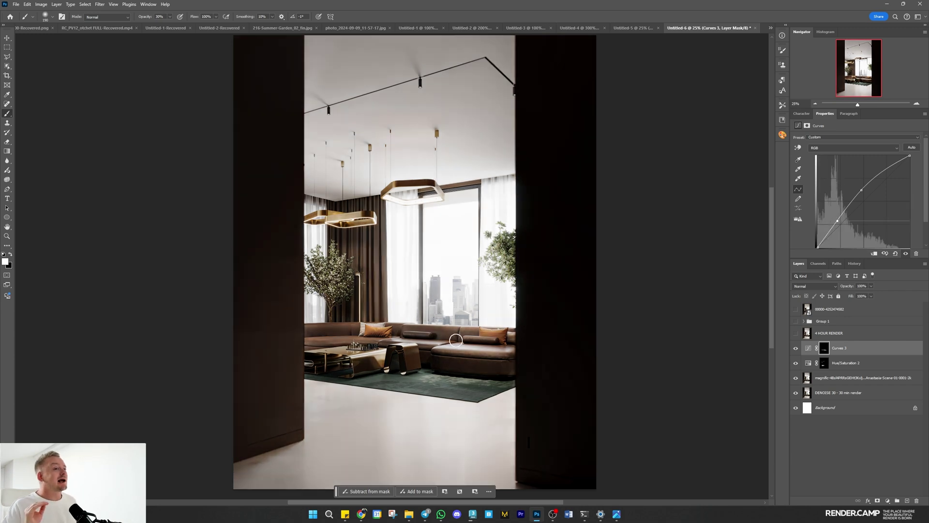
Enlarge the brush and add a second, stronger brightening Curves layer with an inverted black mask.
{"action": "right_click", "coordinate": [416, 261]}
{"action": "left_click_drag", "start_coordinate": [485, 222], "coordinate": [498, 222]}
{"action": "left_click", "coordinate": [887, 500]}
{"action": "left_click", "coordinate": [885, 408]}
{"action": "left_click_drag", "start_coordinate": [860, 206], "coordinate": [858, 184]}
{"action": "left_click_drag", "start_coordinate": [836, 219], "coordinate": [835, 212]}
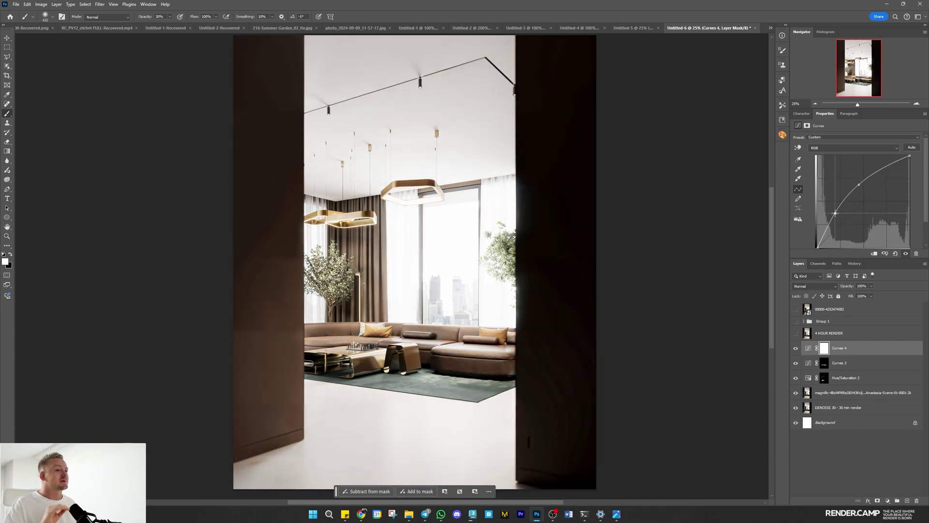
{"action": "key", "text": "ctrl+i"}
Paint the second Curves mask over the sheer curtains, plant and window edge, and compare the result with the layer off.
{"action": "left_click_drag", "start_coordinate": [314, 204], "coordinate": [316, 310]}
{"action": "mouse_move", "coordinate": [411, 218]}
{"action": "left_mouse_down"}
{"action": "mouse_move", "coordinate": [419, 271]}
{"action": "mouse_move", "coordinate": [393, 269]}
{"action": "left_mouse_up"}
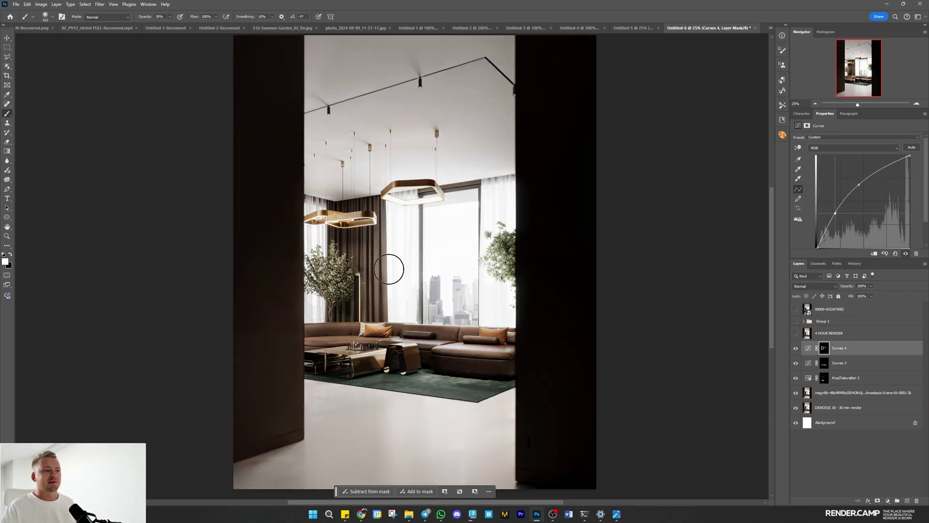
{"action": "left_click", "coordinate": [796, 348]}
{"action": "left_click", "coordinate": [796, 349]}
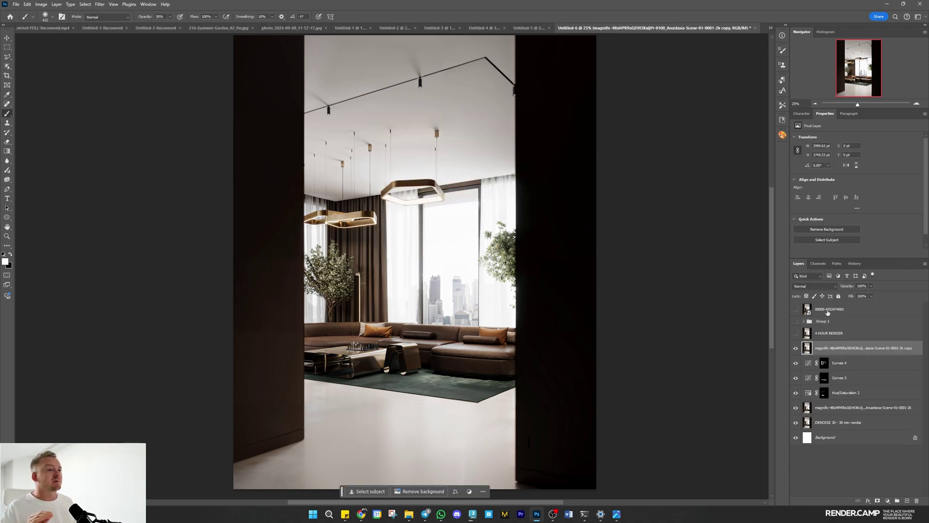
Turn the merged copy into a Soft Light High Pass sharpening layer, limited by a black mask to the seating area.
{"action": "key", "text": "ctrl+alt+f"}
{"action": "left_click", "coordinate": [502, 134]}
{"action": "left_click", "coordinate": [877, 500], "text": "alt"}
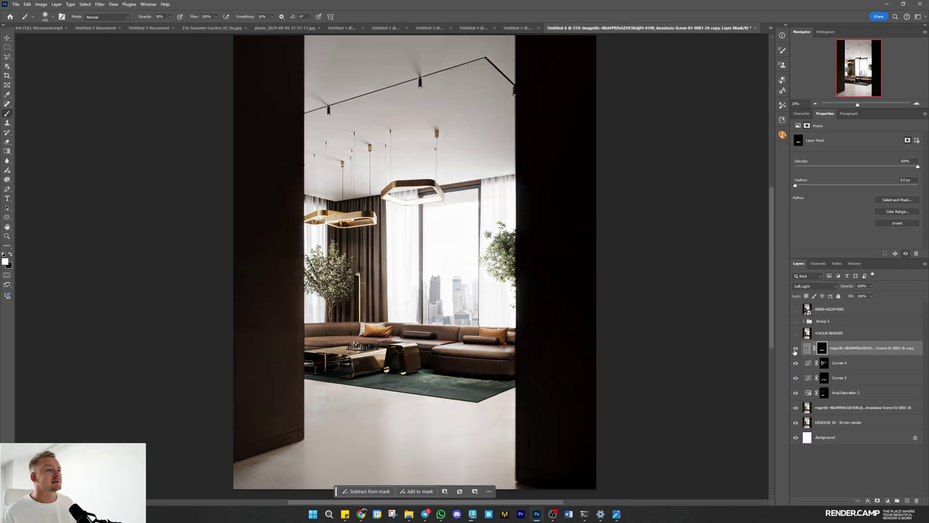
Add a masked Color Balance layer with midtones red +9 and blue -9, paint it in, and select the Hue/Saturation mask.
{"action": "left_click", "coordinate": [886, 500]}
{"action": "left_click", "coordinate": [885, 441]}
{"action": "right_click", "coordinate": [414, 119]}
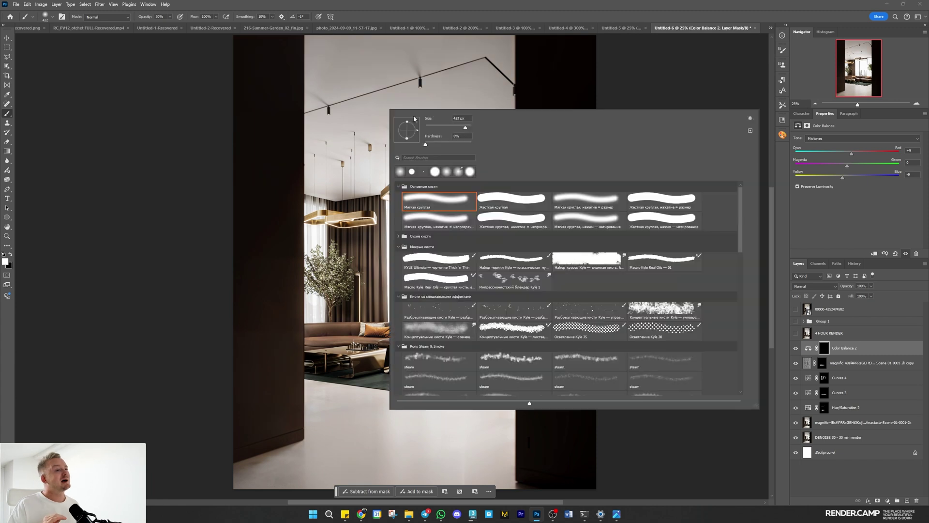
{"action": "key", "text": "Escape"}
{"action": "left_click", "coordinate": [811, 409]}
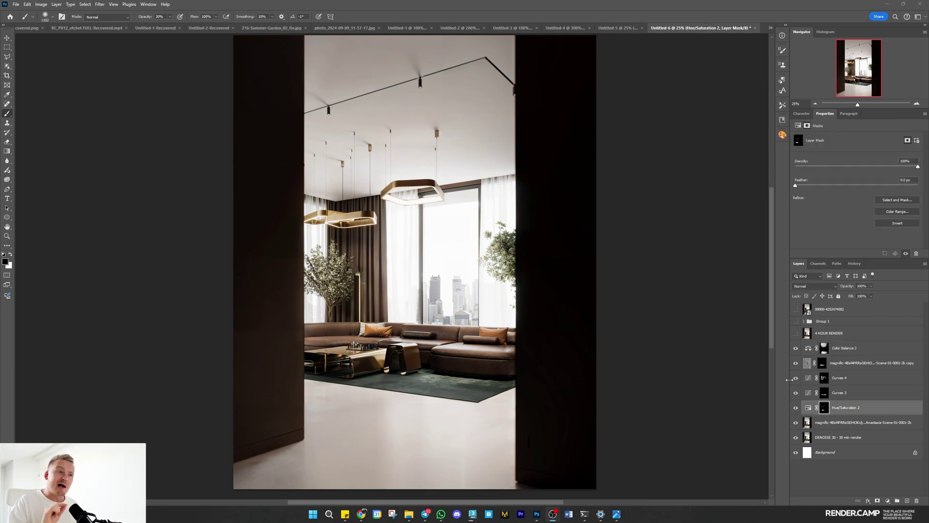
Add a brightening Curves layer above the second brightening Curves layer, raising its midtones, and invert its mask to black.
{"action": "left_click", "coordinate": [917, 105]}
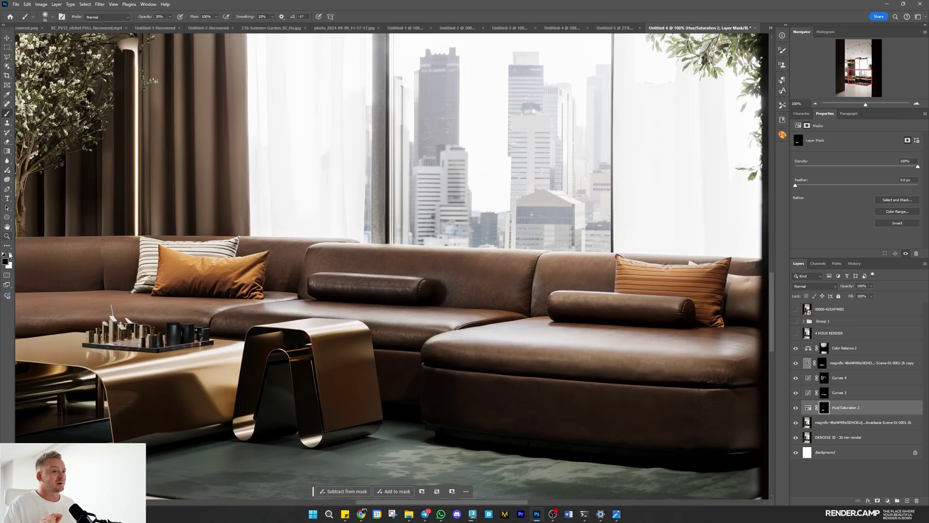
{"action": "key", "text": "x"}
{"action": "left_click", "coordinate": [816, 392]}
{"action": "left_click", "coordinate": [824, 378]}
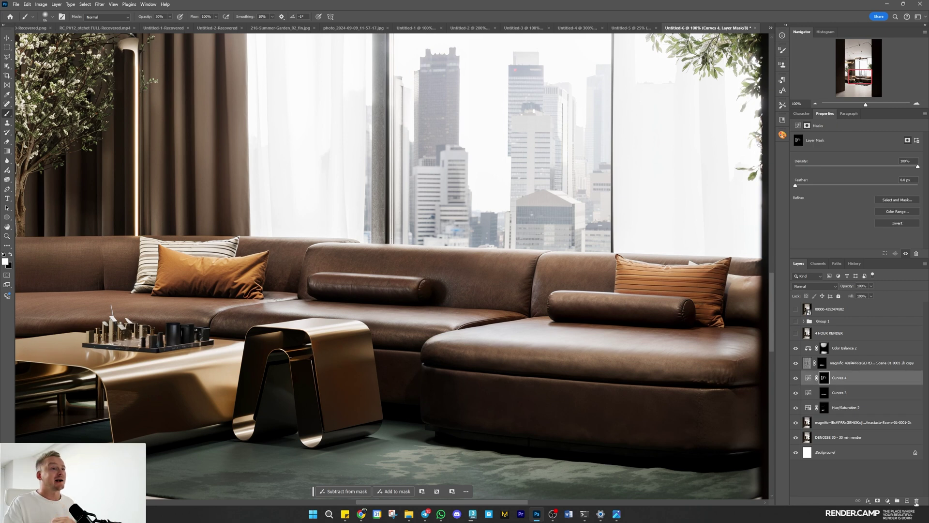
{"action": "left_click", "coordinate": [887, 500]}
{"action": "left_click", "coordinate": [885, 406]}
{"action": "left_click_drag", "start_coordinate": [862, 204], "coordinate": [860, 189]}
{"action": "key", "text": "ctrl+minus"}
{"action": "left_click_drag", "start_coordinate": [842, 229], "coordinate": [837, 220]}
{"action": "key", "text": "ctrl+i"}
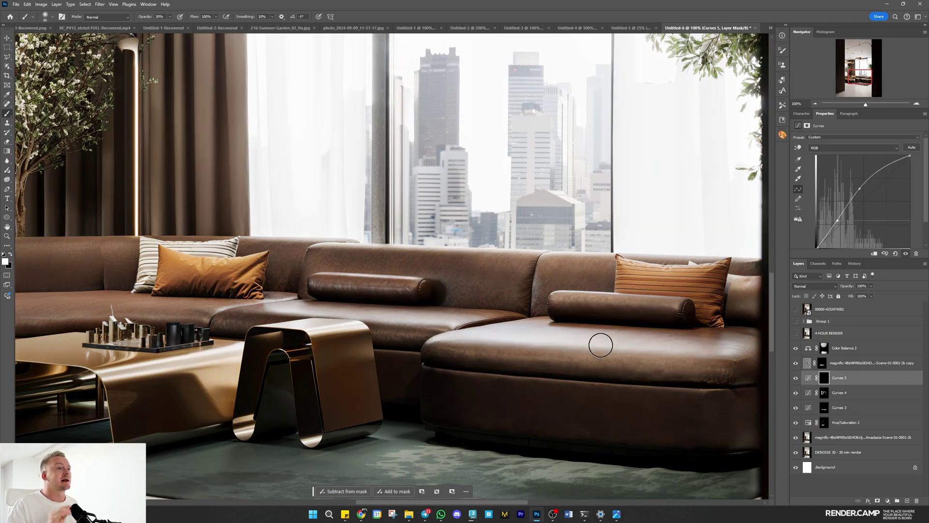
Add a Hue/Saturation layer with saturation -44 and a slight positive hue shift, and invert its mask to black.
{"action": "left_click", "coordinate": [815, 103]}
{"action": "left_click", "coordinate": [815, 104]}
{"action": "left_click", "coordinate": [815, 104]}
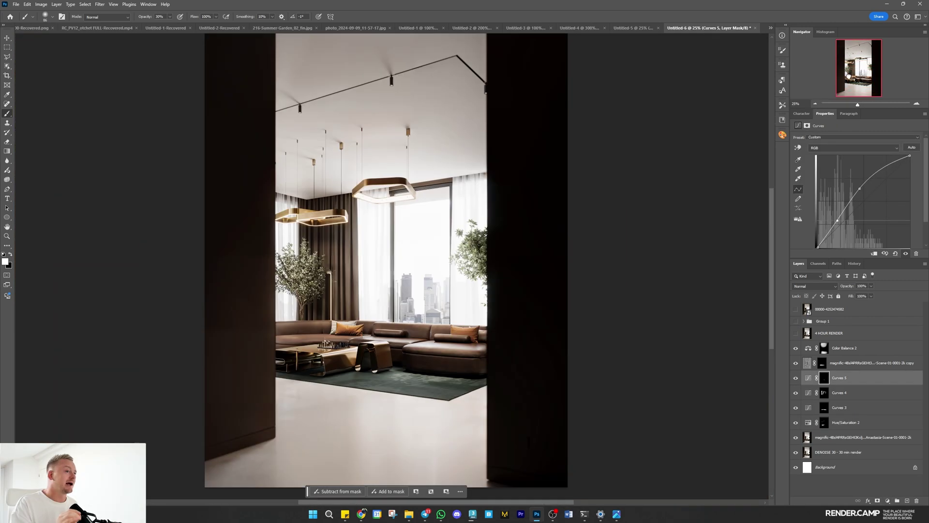
{"action": "left_click", "coordinate": [887, 500]}
{"action": "left_click", "coordinate": [890, 438]}
{"action": "left_click_drag", "start_coordinate": [856, 177], "coordinate": [830, 180]}
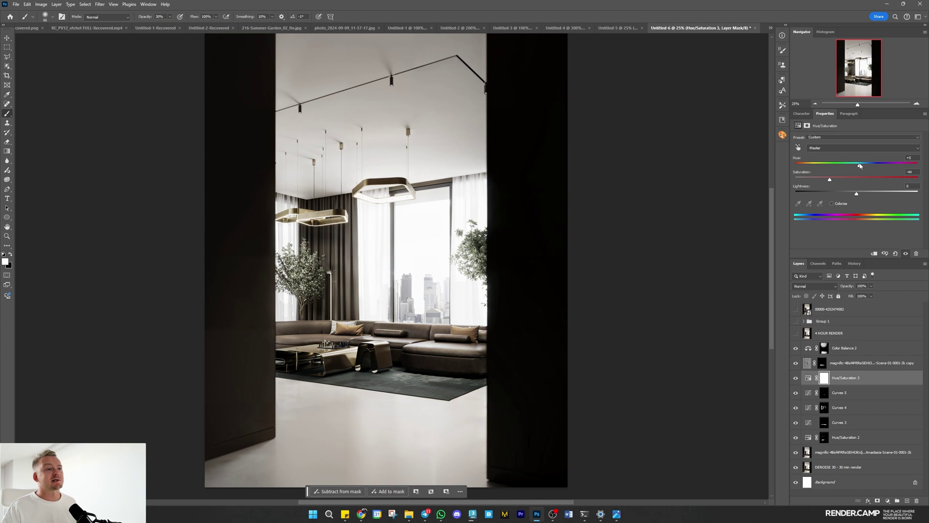
{"action": "key", "text": "ctrl+i"}
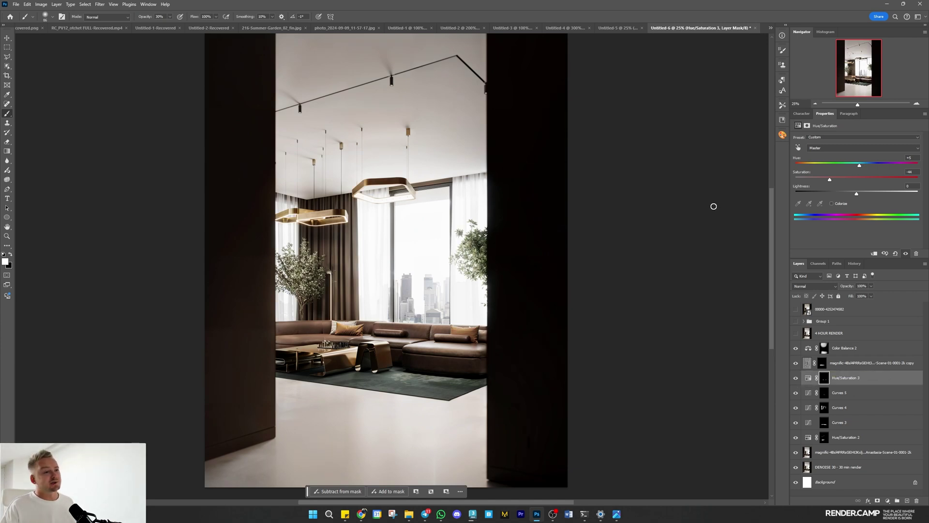
Group the Magnific image layer with all adjustment layers above it up to Color Balance, and compare the image with the group off and on.
{"action": "left_click", "coordinate": [850, 351]}
{"action": "left_click", "coordinate": [856, 450], "text": "shift"}
{"action": "key", "text": "ctrl+g"}
{"action": "left_click", "coordinate": [796, 346]}
{"action": "left_click", "coordinate": [796, 345]}
{"action": "left_click", "coordinate": [796, 345]}
{"action": "left_click", "coordinate": [796, 345]}
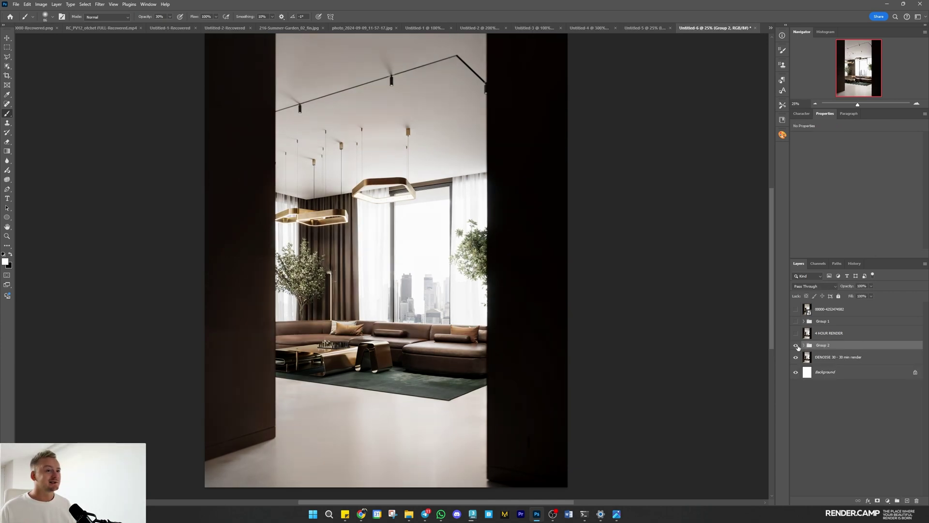